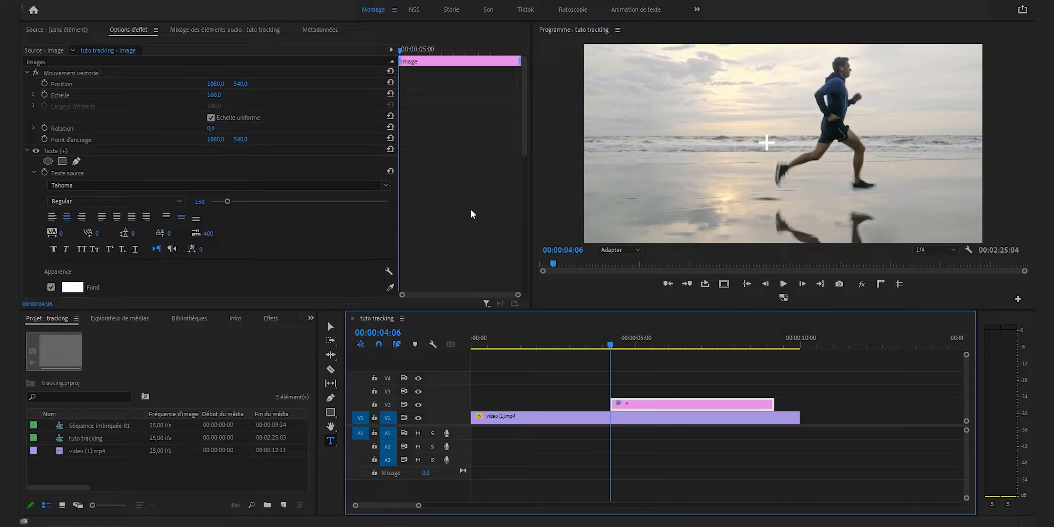
Step: Centre the + text layer horizontally and vertically in the frame with Essential Graphics, and restore the Montage workspace's saved layout
{"action": "left_click", "coordinate": [285, 2]}
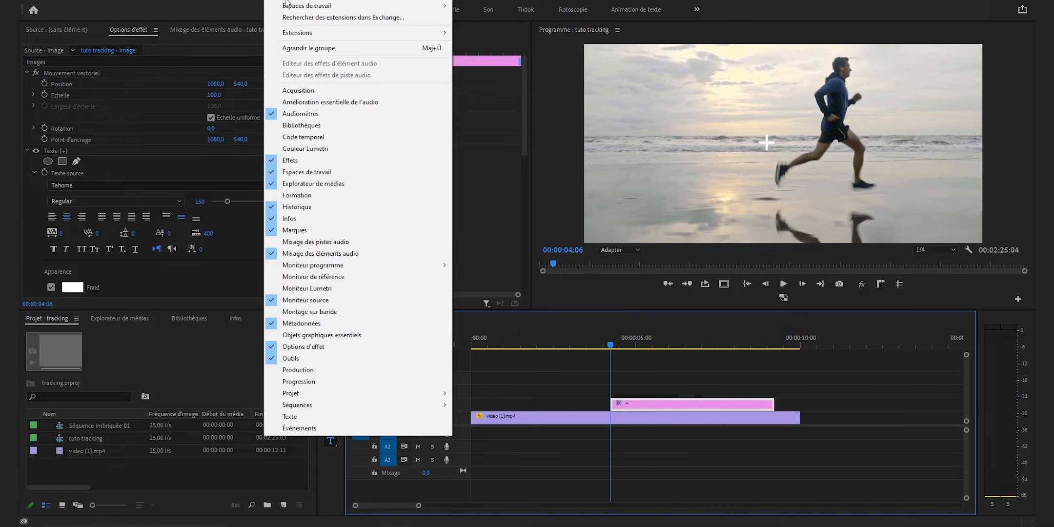
{"action": "left_click", "coordinate": [353, 335]}
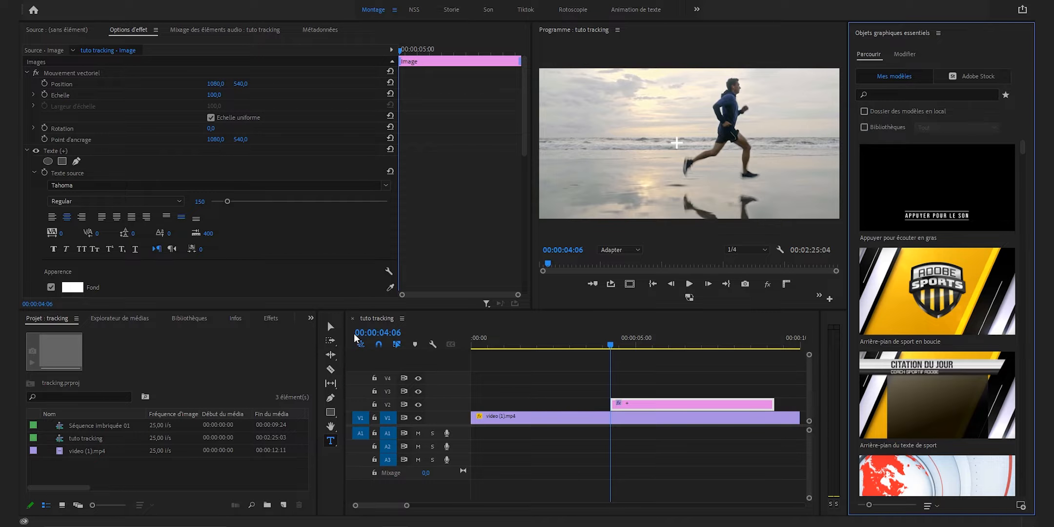
{"action": "left_click", "coordinate": [905, 54]}
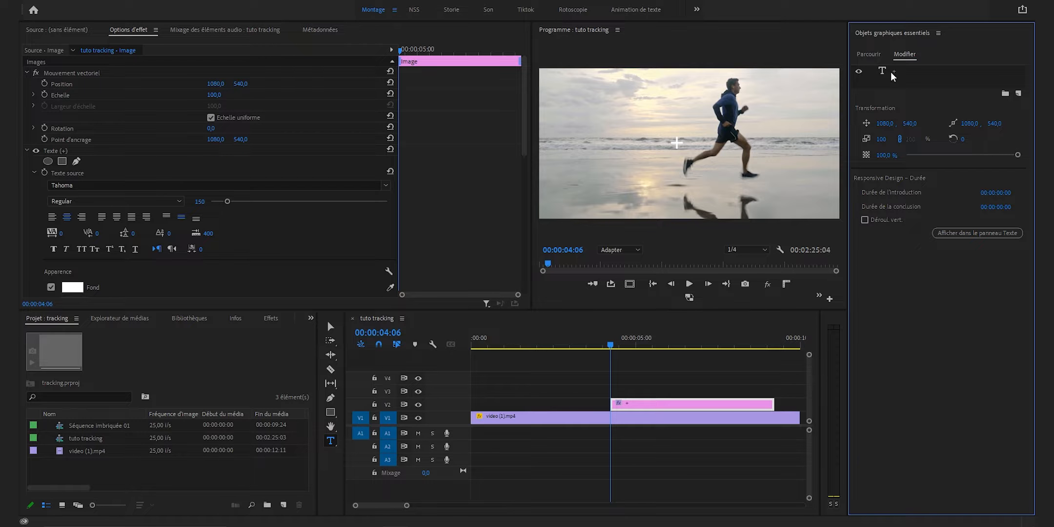
{"action": "left_click", "coordinate": [890, 72]}
{"action": "left_click", "coordinate": [864, 167]}
{"action": "left_click", "coordinate": [878, 165]}
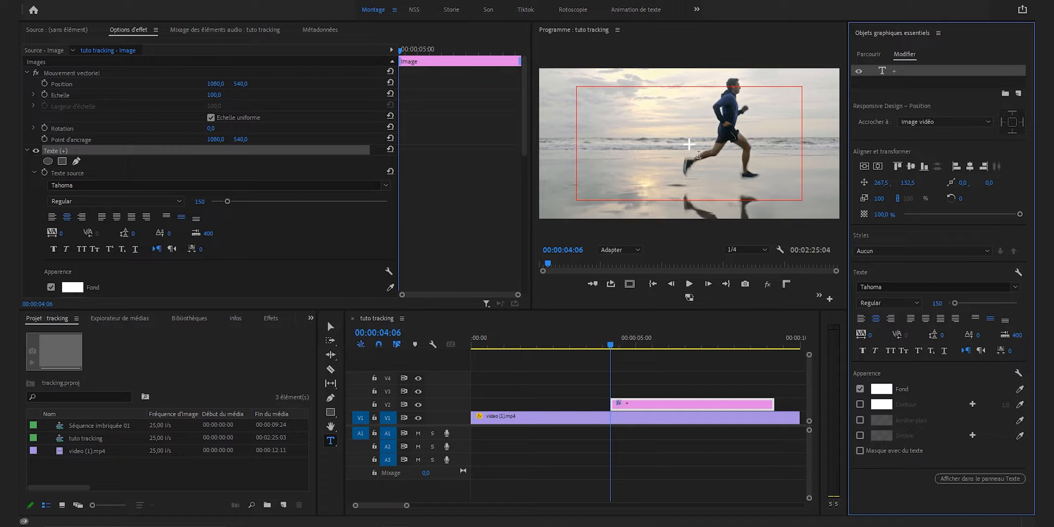
{"action": "left_click", "coordinate": [395, 10]}
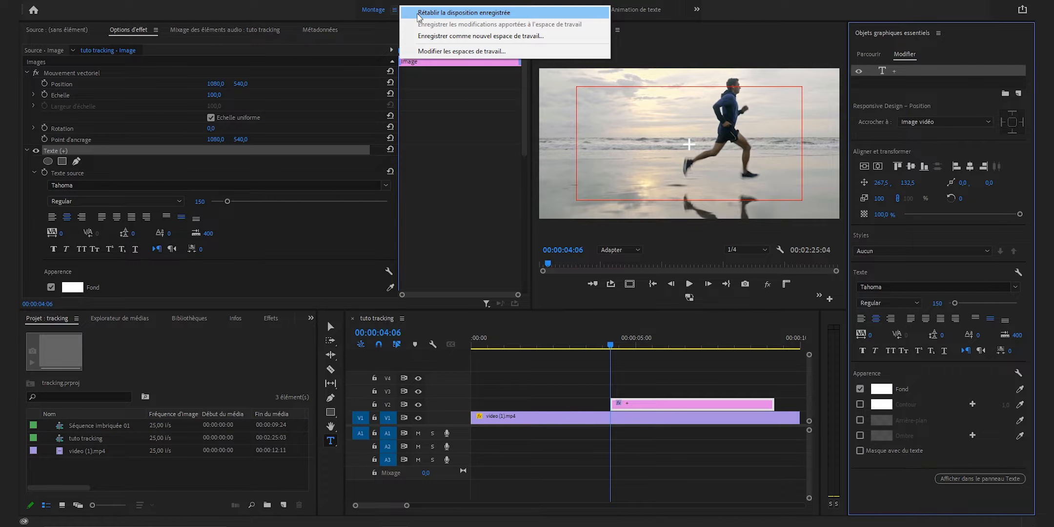
{"action": "left_click", "coordinate": [418, 13]}
Step: Reposition and extend the + title clip on V2 so it spans the full length of the video clip
{"action": "left_click_drag", "start_coordinate": [712, 404], "coordinate": [572, 402]}
{"action": "left_click_drag", "start_coordinate": [773, 404], "coordinate": [799, 404]}
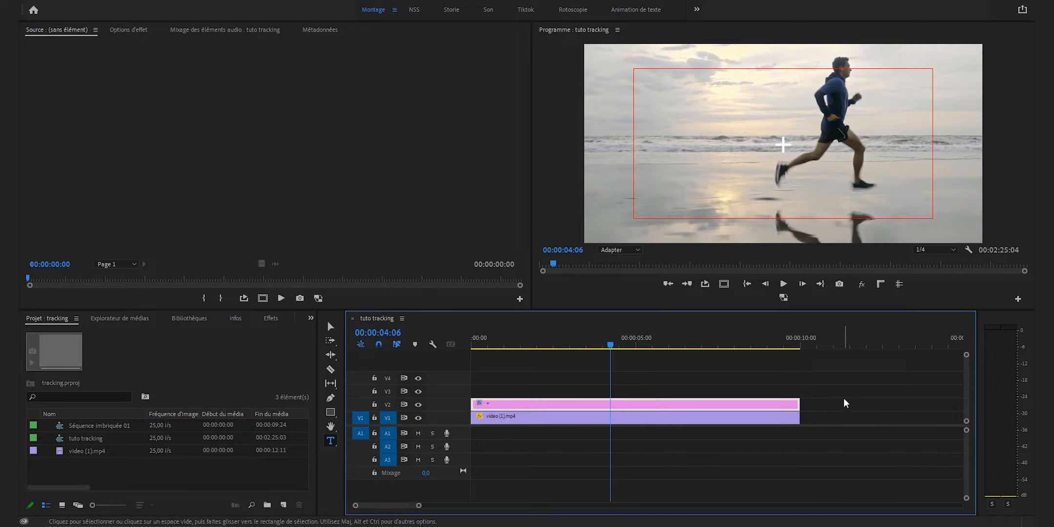
{"action": "left_click", "coordinate": [844, 390]}
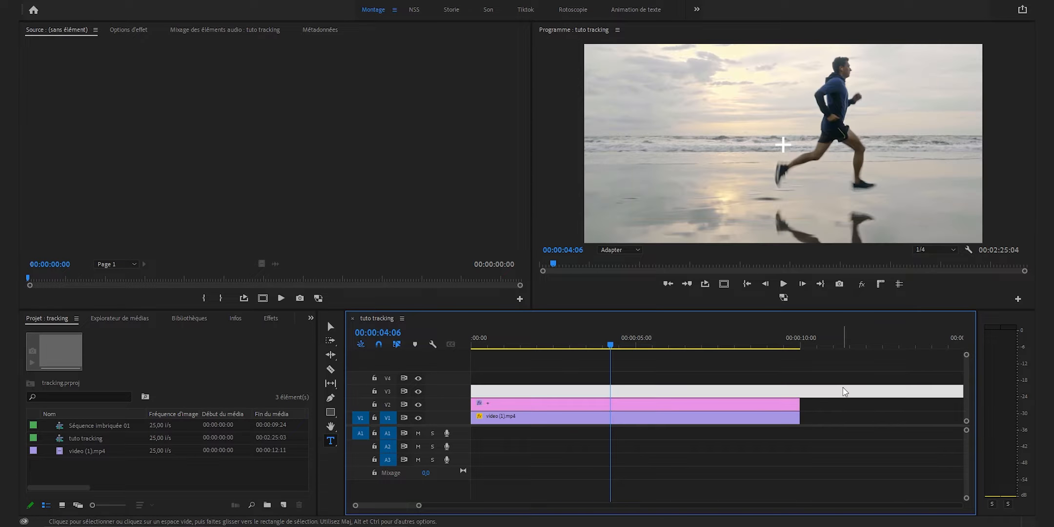
Step: Search the effects for "transf" and apply the Transformation video effect from Déformation to the + title clip
{"action": "left_click", "coordinate": [271, 318]}
{"action": "left_click", "coordinate": [95, 330]}
{"action": "type", "text": "tr"}
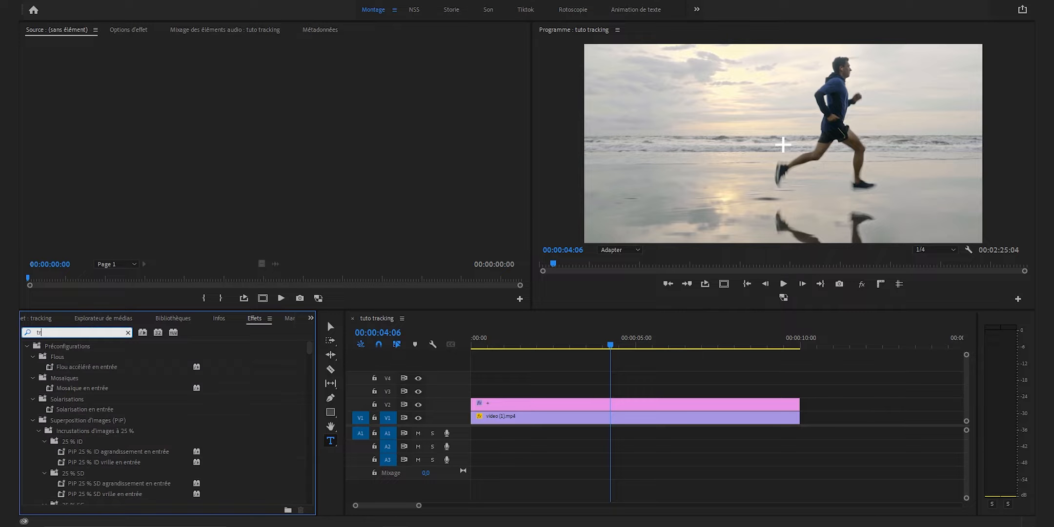
{"action": "type", "text": "ansf"}
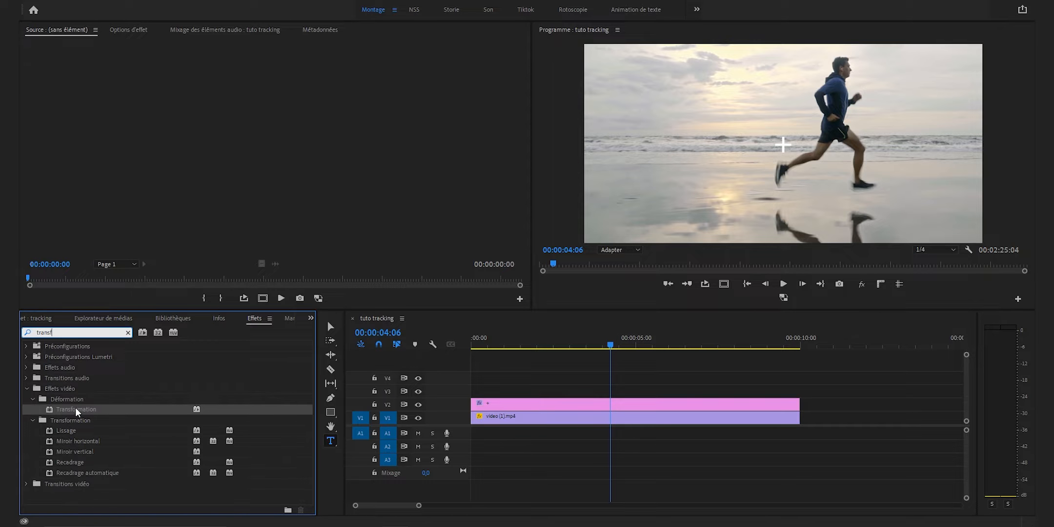
{"action": "left_click_drag", "start_coordinate": [78, 410], "coordinate": [493, 407]}
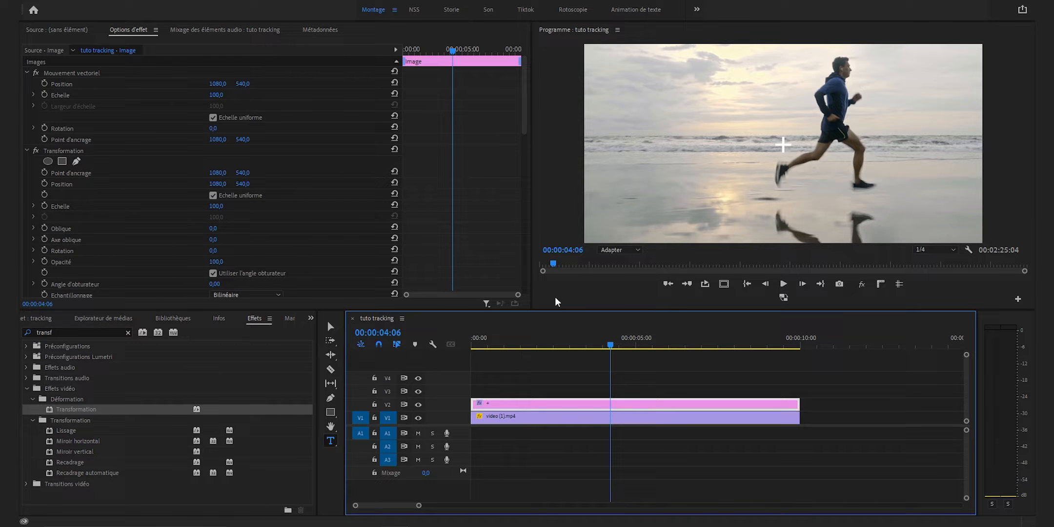
Step: Set the Transformation effect's vertical anchor point to 546 so it sits at the centre of the white cross
{"action": "left_click", "coordinate": [85, 171]}
{"action": "left_click", "coordinate": [622, 249]}
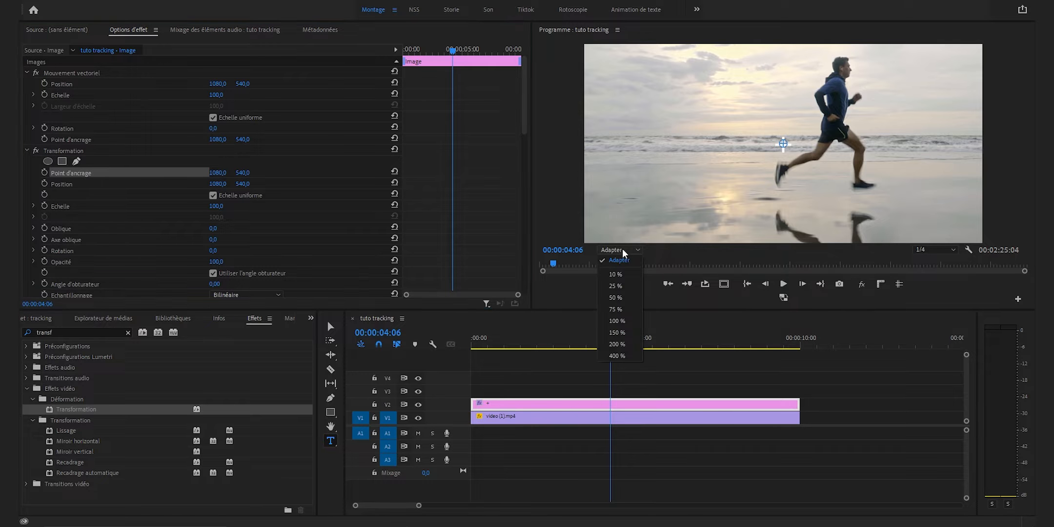
{"action": "left_click", "coordinate": [628, 333]}
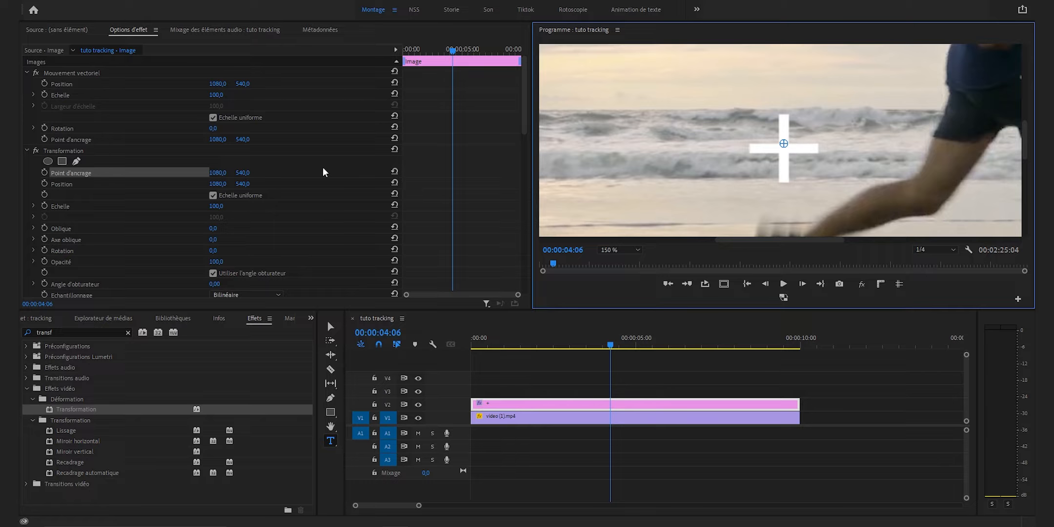
{"action": "left_click_drag", "start_coordinate": [249, 173], "coordinate": [249, 173]}
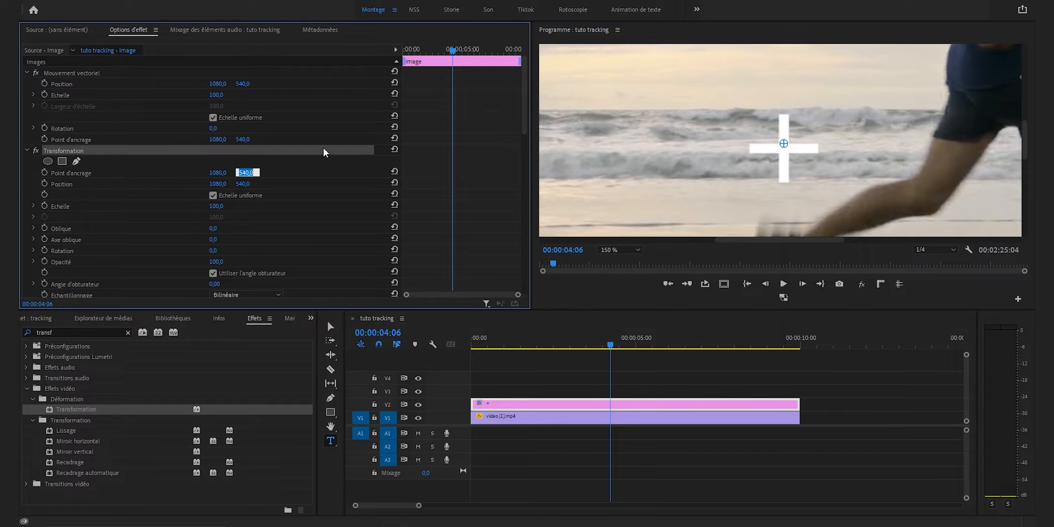
{"action": "type", "text": "546"}
{"action": "key", "text": "Return"}
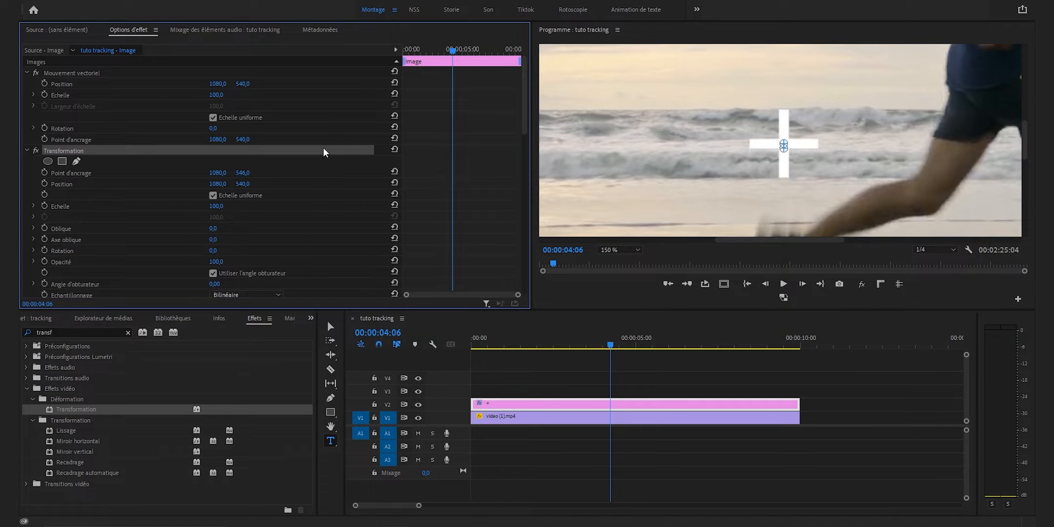
Step: Set the Transformation effect's vertical Position to 546 to match its anchor point
{"action": "left_click", "coordinate": [62, 196]}
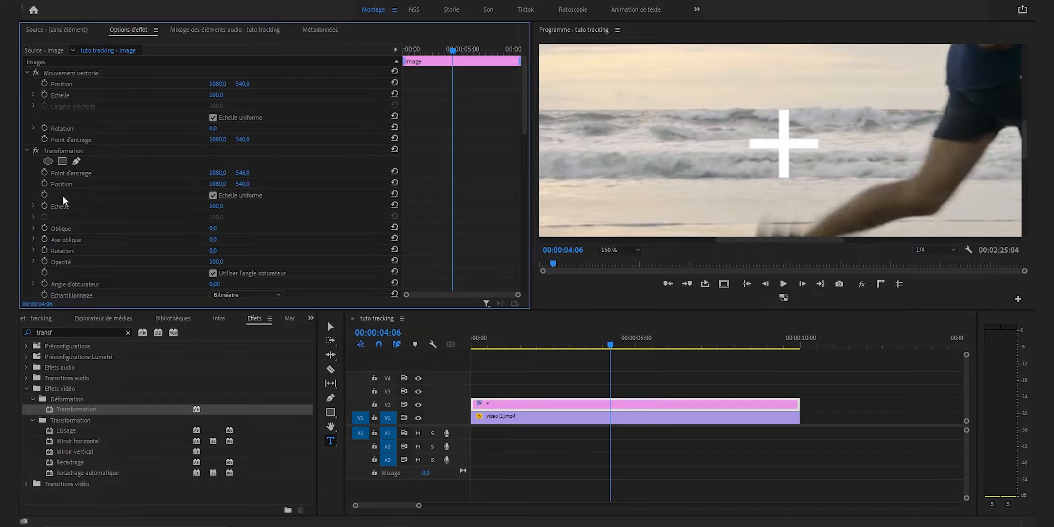
{"action": "left_click", "coordinate": [243, 184]}
{"action": "type", "text": "546"}
{"action": "key", "text": "Return"}
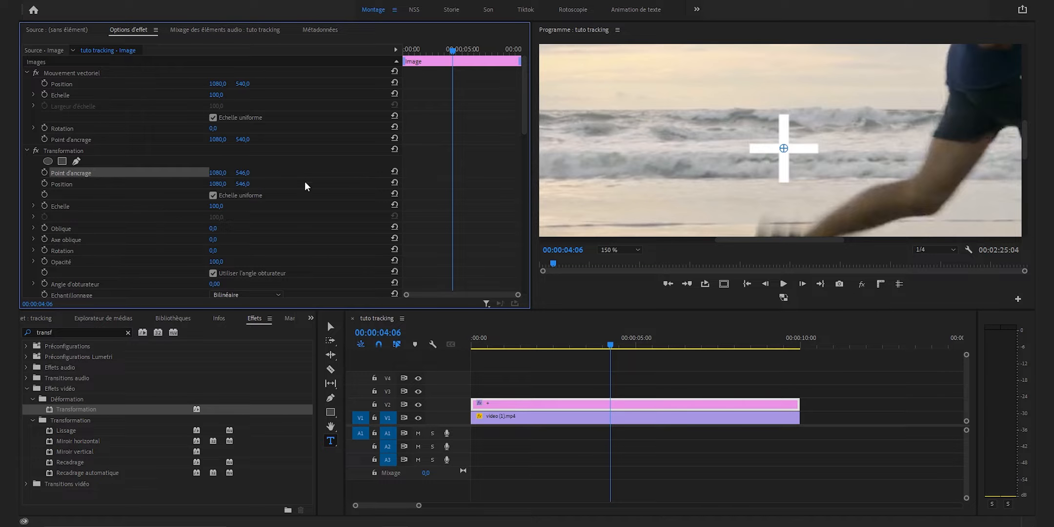
{"action": "left_click", "coordinate": [624, 250]}
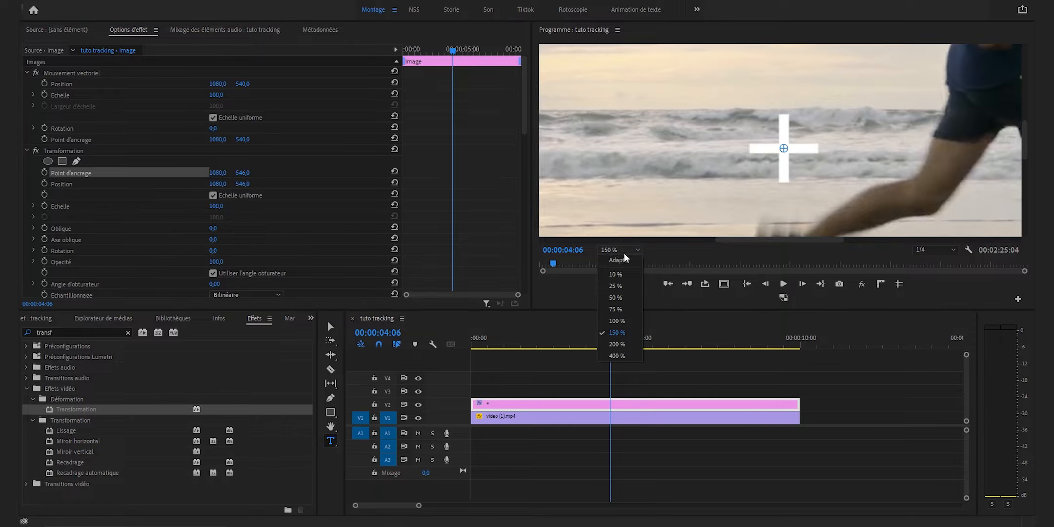
{"action": "left_click", "coordinate": [626, 254]}
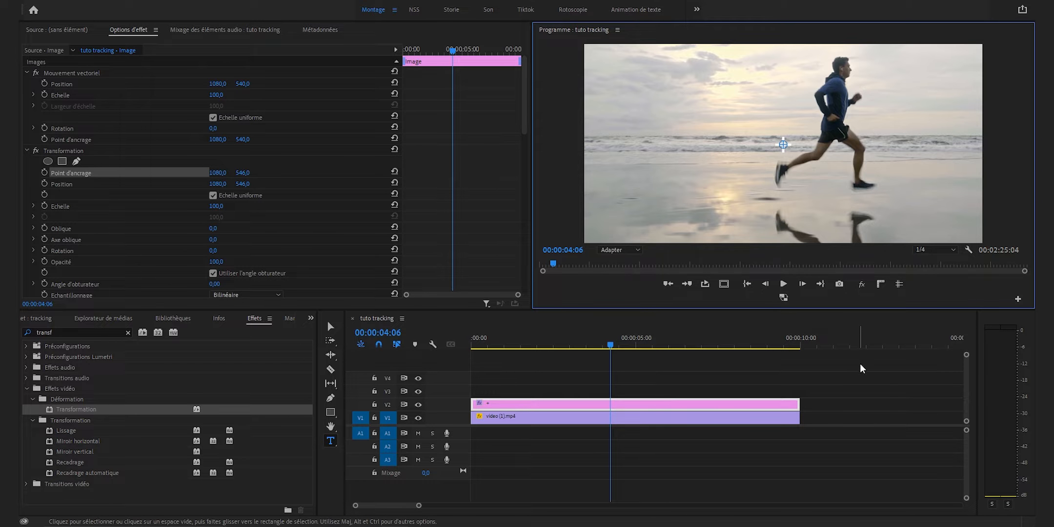
Step: At 00:00:03:01, place the cross on the runner's head at Position 1329, 50 and enable Position keyframing in Transformation
{"action": "left_click", "coordinate": [606, 361]}
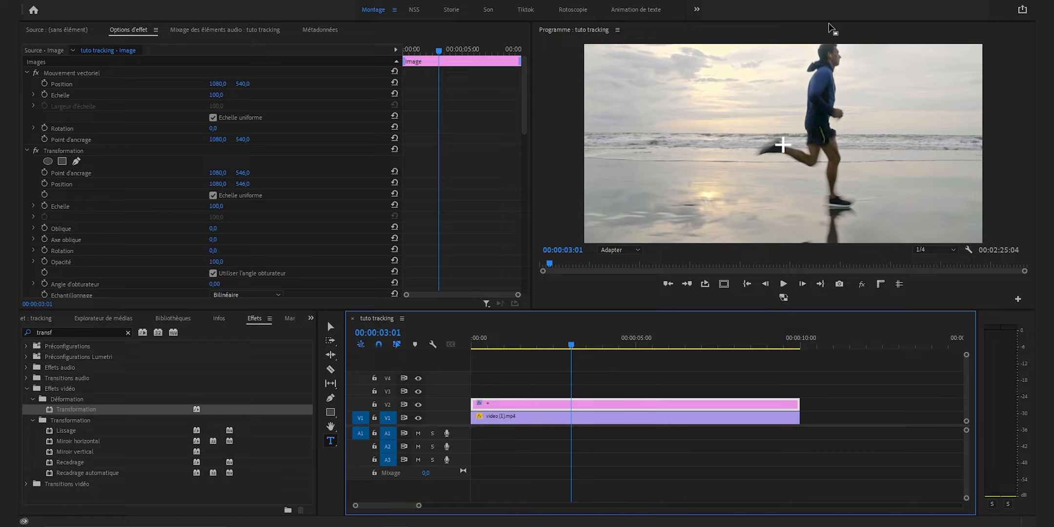
{"action": "left_click", "coordinate": [212, 198]}
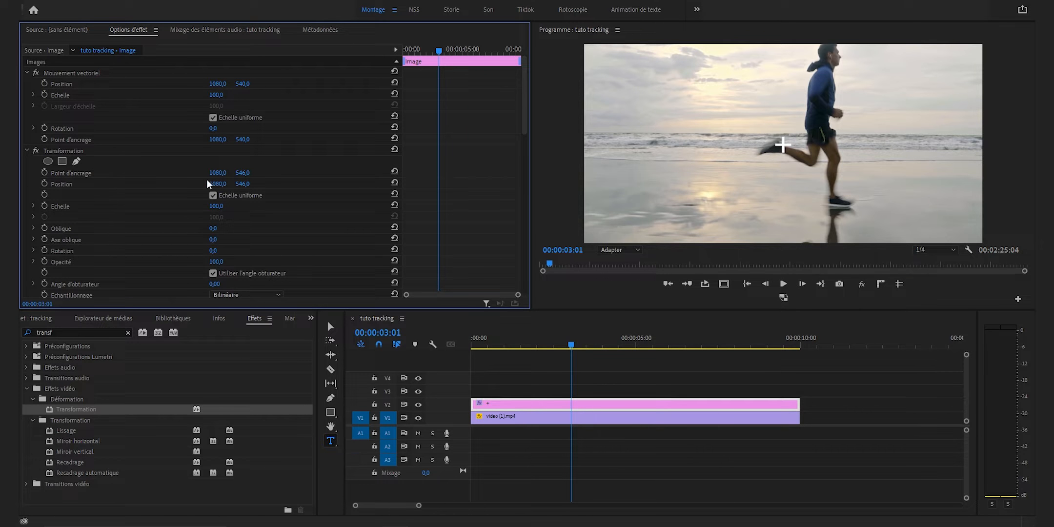
{"action": "left_click_drag", "start_coordinate": [210, 183], "coordinate": [331, 184]}
{"action": "left_click_drag", "start_coordinate": [244, 184], "coordinate": [3, 184]}
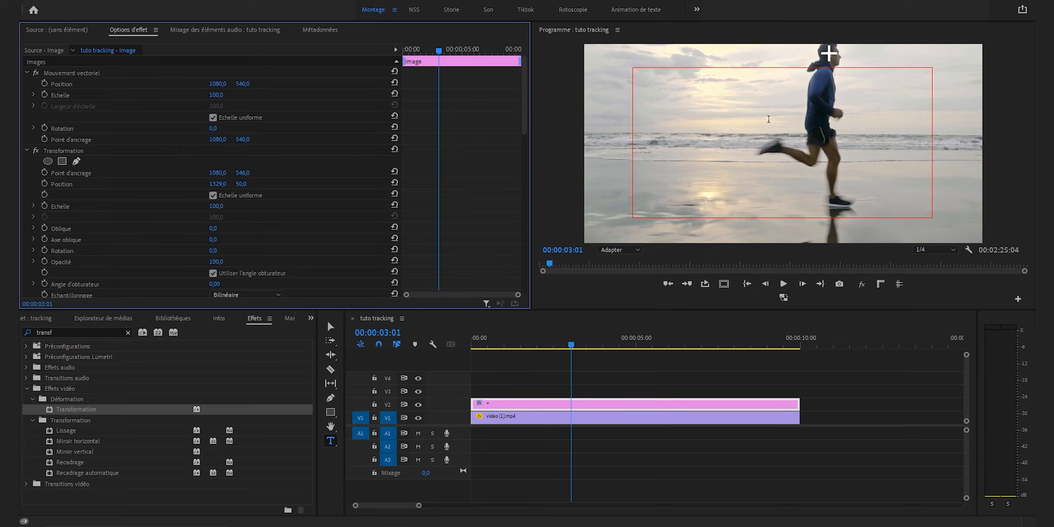
{"action": "left_click", "coordinate": [44, 184]}
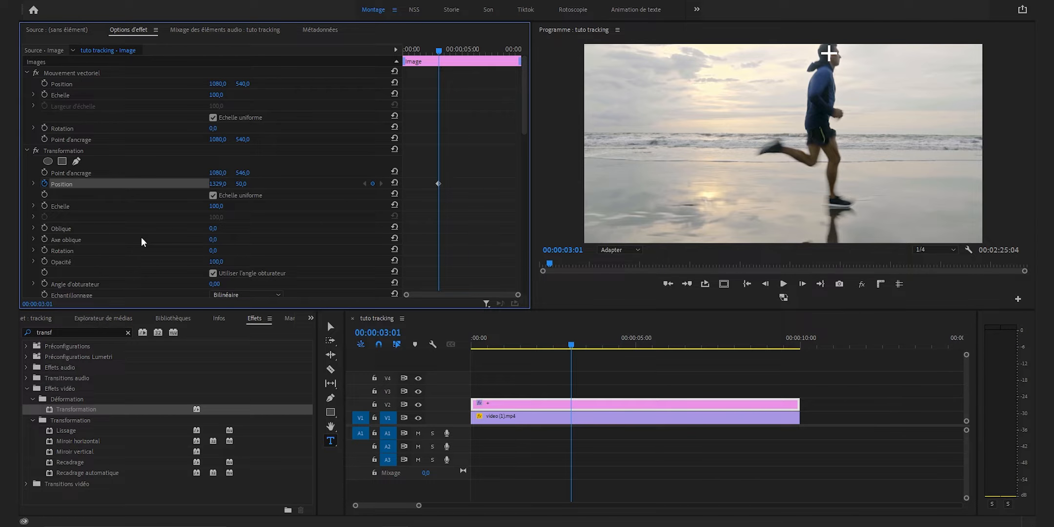
Step: Keyframe the cross on the runner's head every five frames through the clip, starting with 1336, 59 at 00:00:03:06, and play back the tracking
{"action": "key", "text": "shift+Right"}
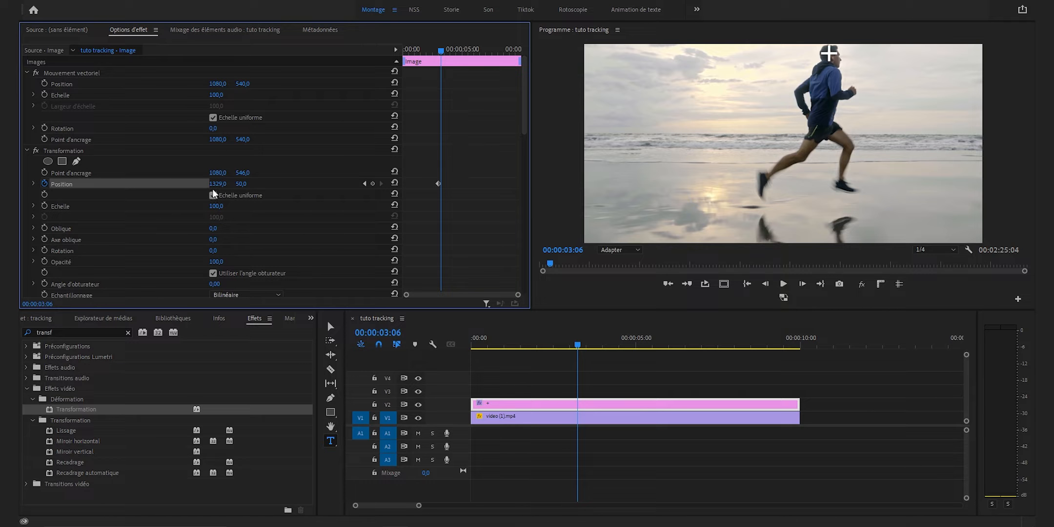
{"action": "left_click_drag", "start_coordinate": [215, 186], "coordinate": [247, 184]}
{"action": "key", "text": "shift+Right"}
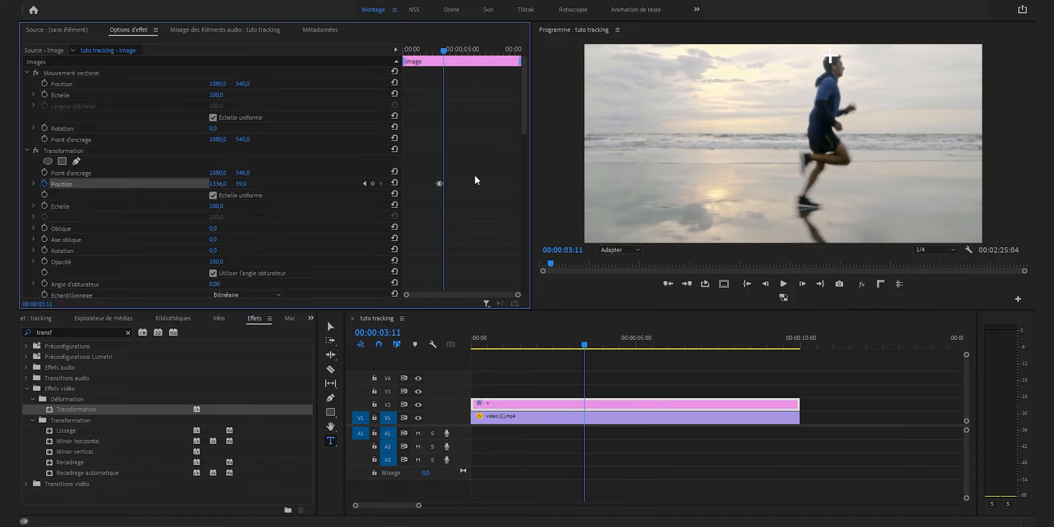
{"action": "left_click_drag", "start_coordinate": [220, 184], "coordinate": [269, 184]}
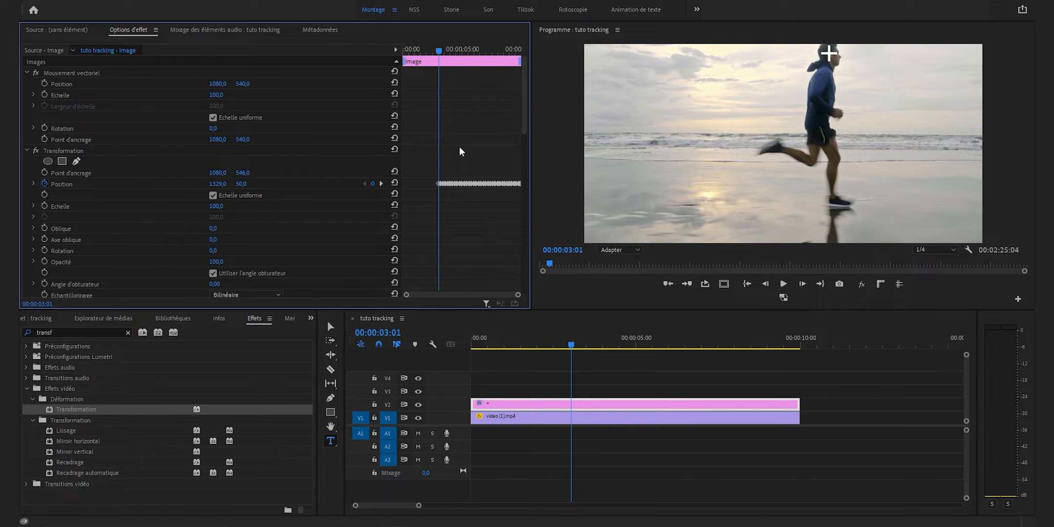
{"action": "key", "text": "space"}
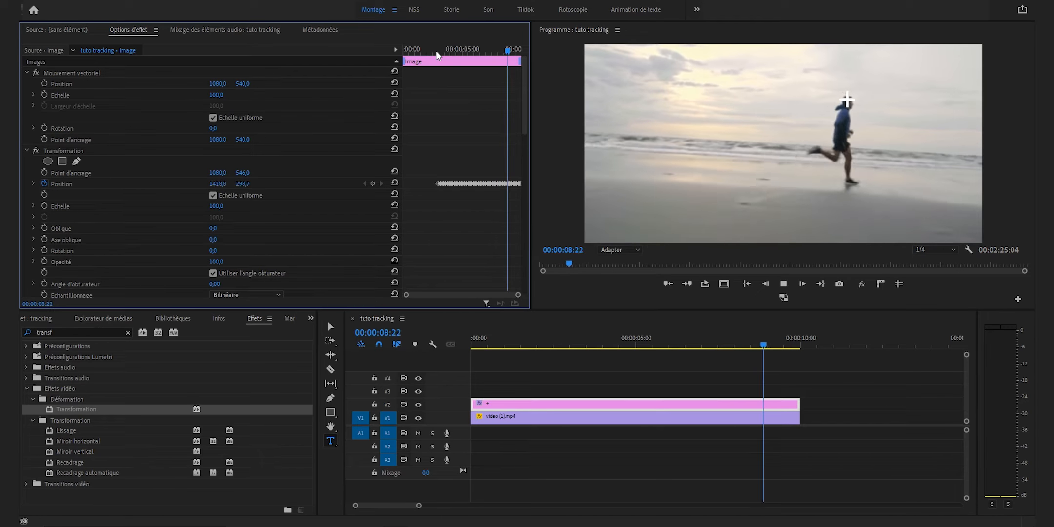
{"action": "key", "text": "space"}
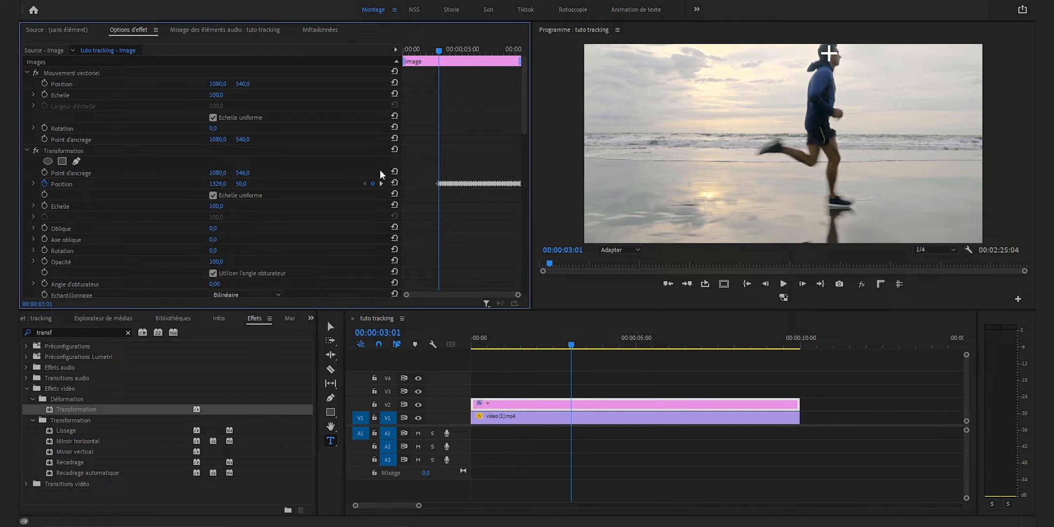
Step: At 00:00:03:02, lower the cross slightly on the runner's head to add a corrective Position keyframe
{"action": "key", "text": "="}
{"action": "key", "text": "="}
{"action": "key", "text": "="}
{"action": "key", "text": "="}
{"action": "key", "text": "="}
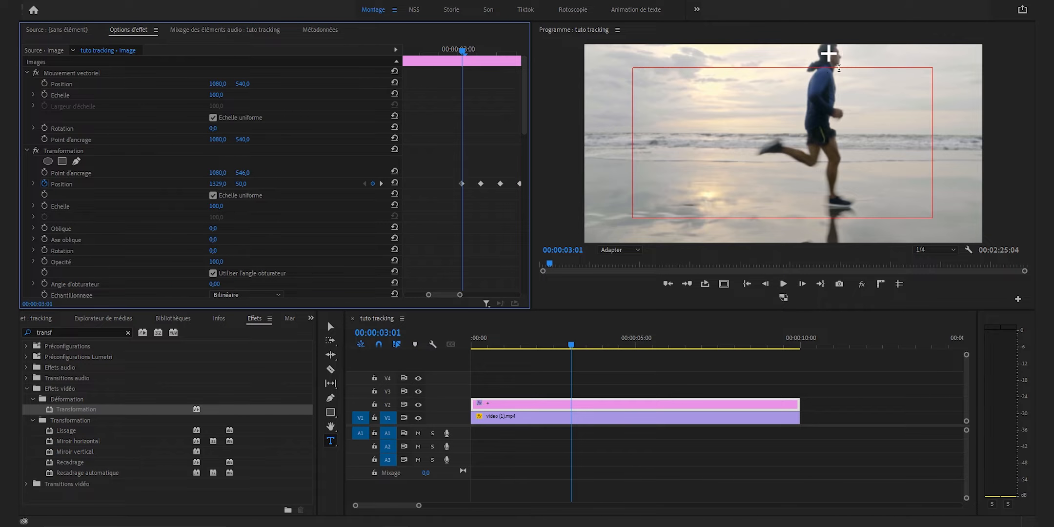
{"action": "key", "text": "Right"}
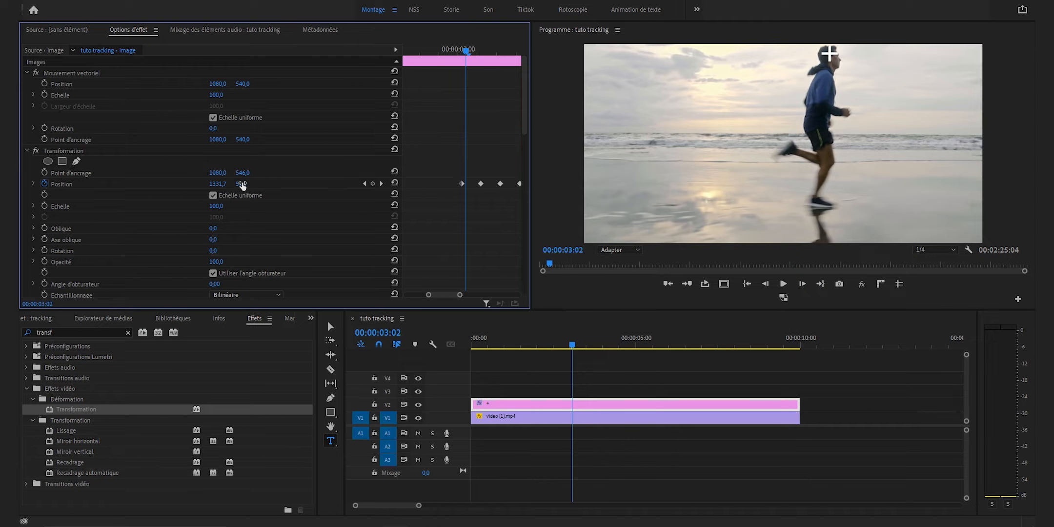
{"action": "left_click_drag", "start_coordinate": [242, 184], "coordinate": [250, 184]}
Step: Check the tracking frame by frame up to 00:00:03:08 and correct the cross's Position there to 1327.1, 85
{"action": "key", "text": "Right"}
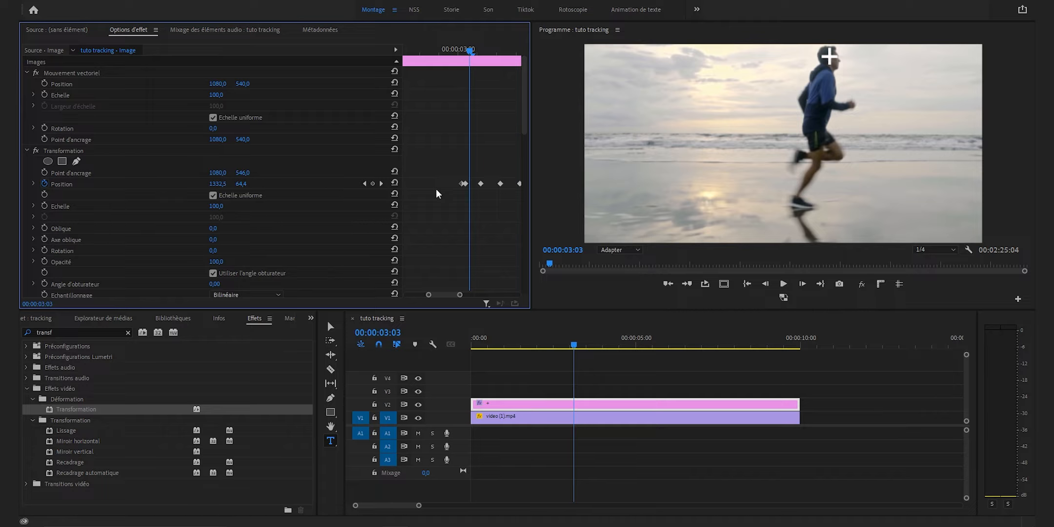
{"action": "key", "text": "Right"}
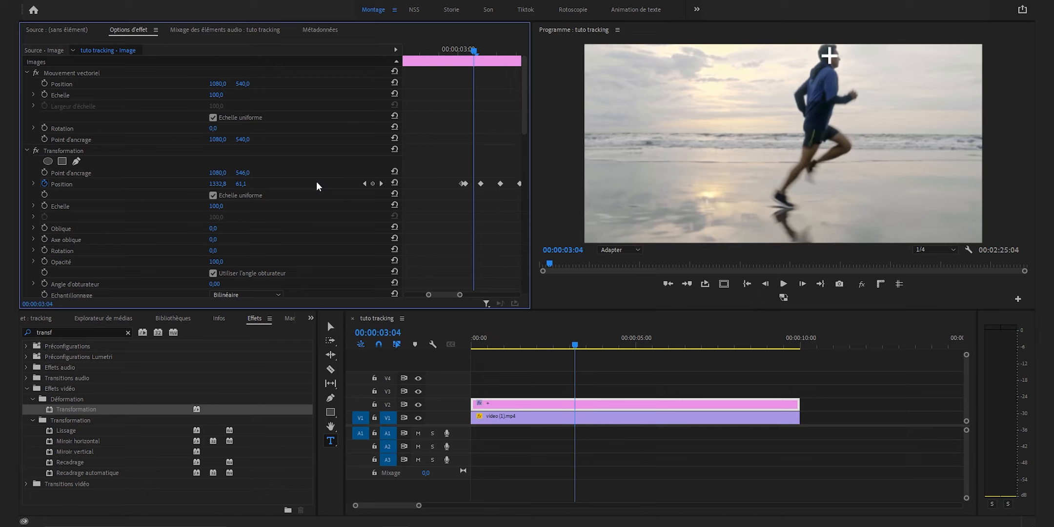
{"action": "key", "text": "Right"}
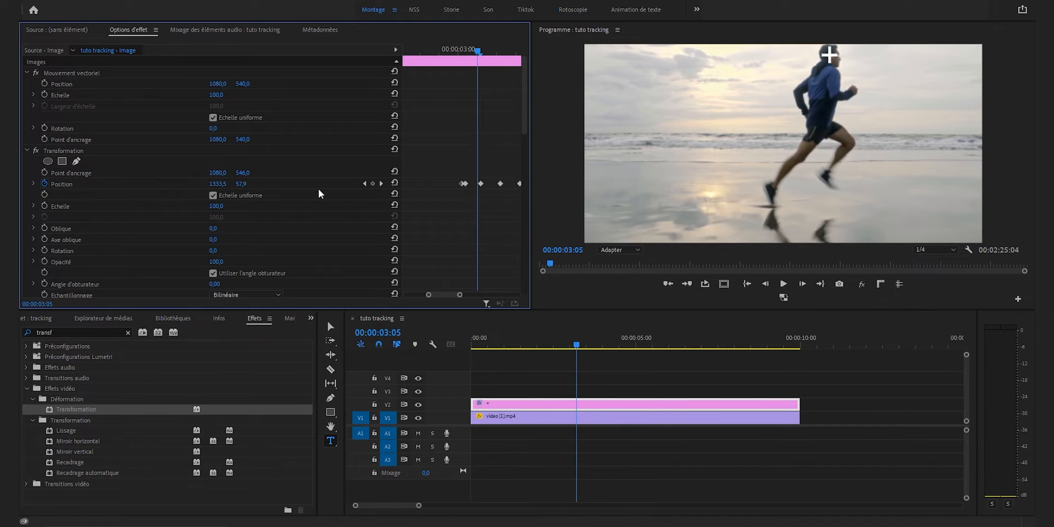
{"action": "key", "text": "Right"}
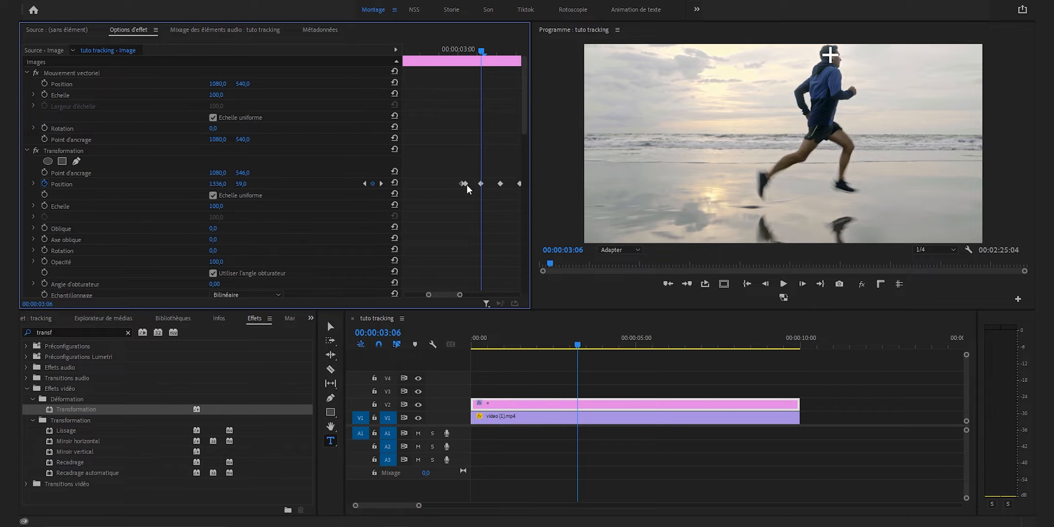
{"action": "key", "text": "Right"}
{"action": "key", "text": "Right"}
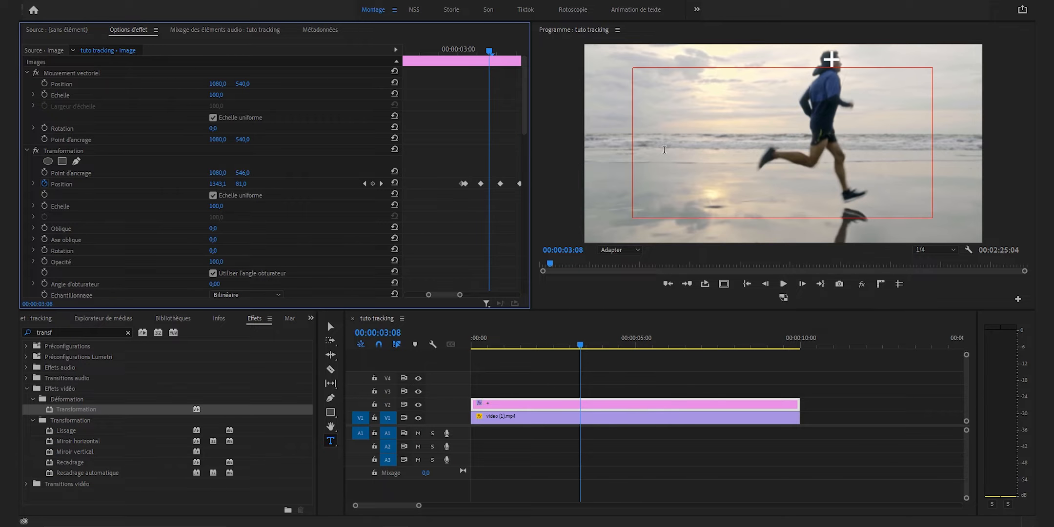
{"action": "left_click_drag", "start_coordinate": [242, 184], "coordinate": [213, 184]}
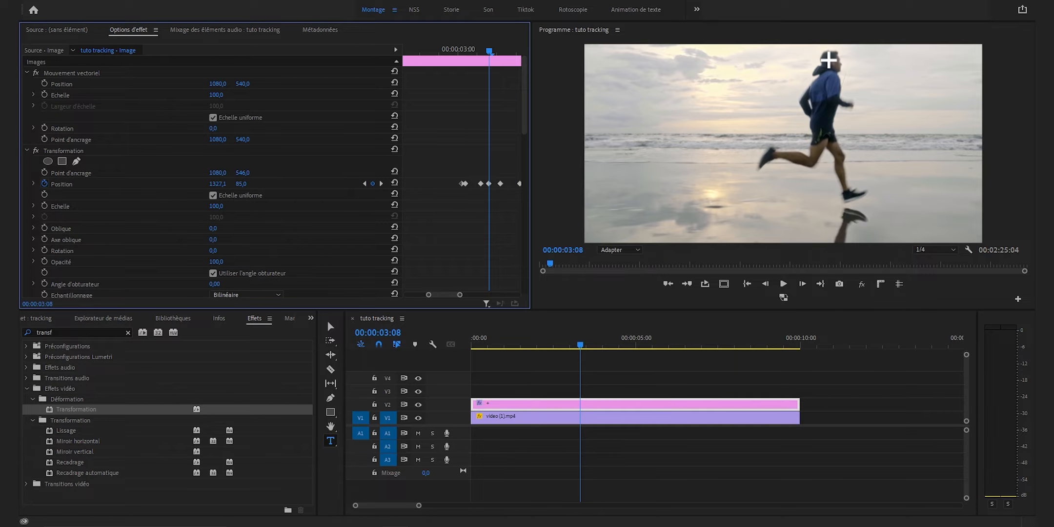
Step: At 00:00:03:09, lower the cross slightly with a Position keyframe, and play back the tracking through the clip
{"action": "key", "text": "Right"}
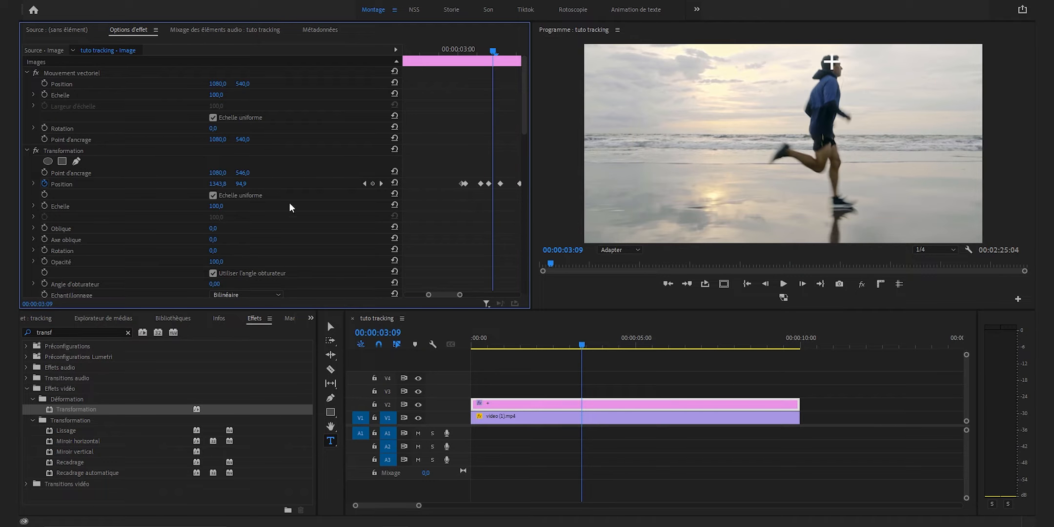
{"action": "left_click_drag", "start_coordinate": [240, 183], "coordinate": [247, 184]}
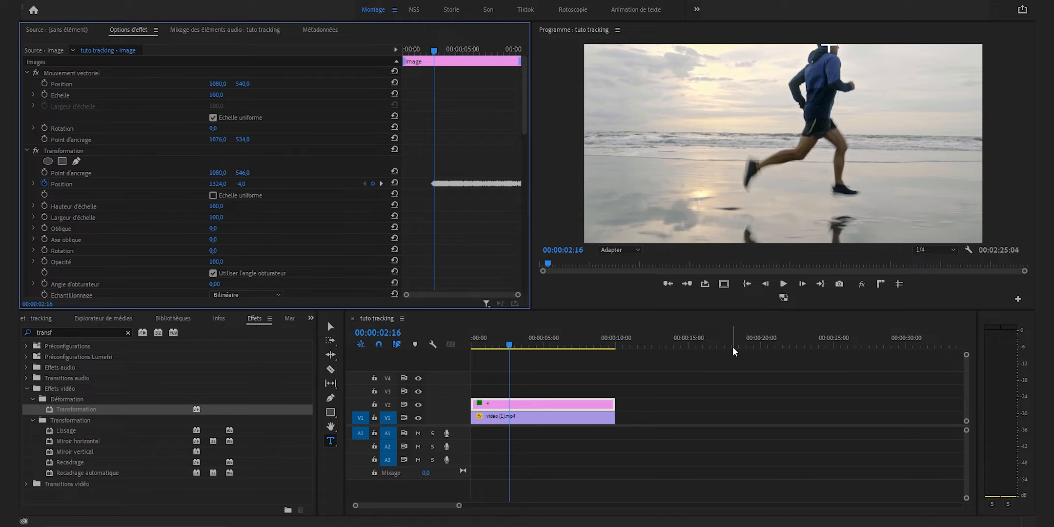
{"action": "key", "text": "space"}
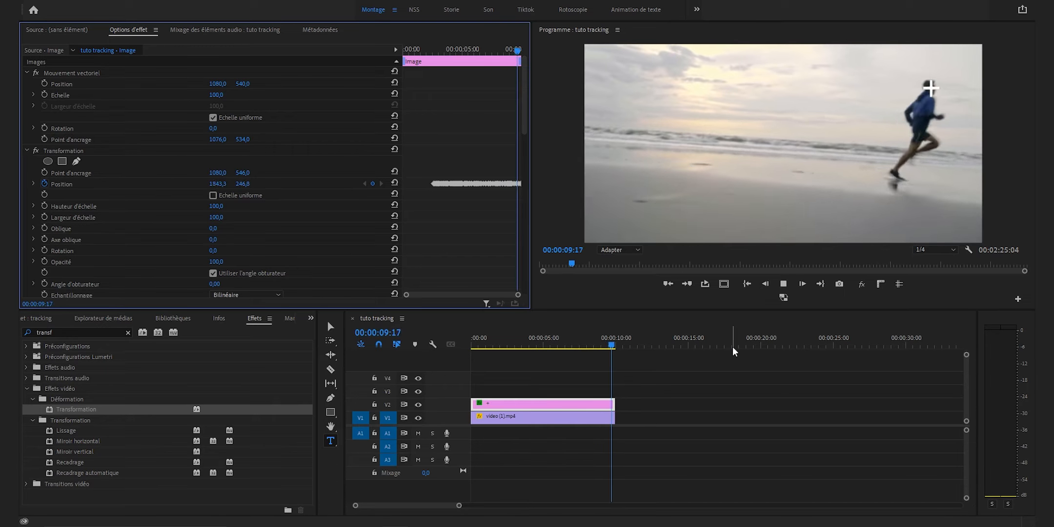
Step: At 00:00:05:08, add a text box over the video reading "J'ai envie de p*sser" and set its font size to 80
{"action": "left_click", "coordinate": [549, 334]}
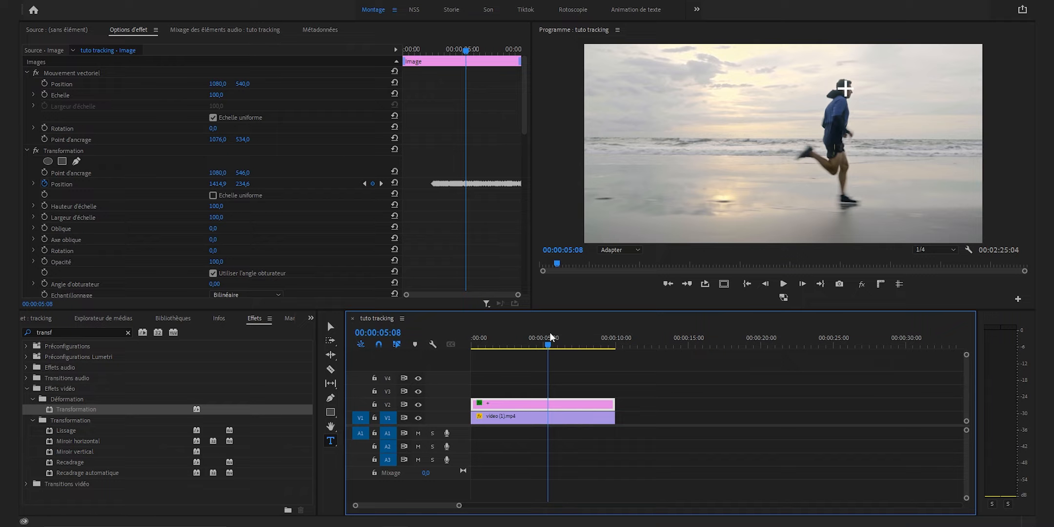
{"action": "left_click", "coordinate": [331, 445]}
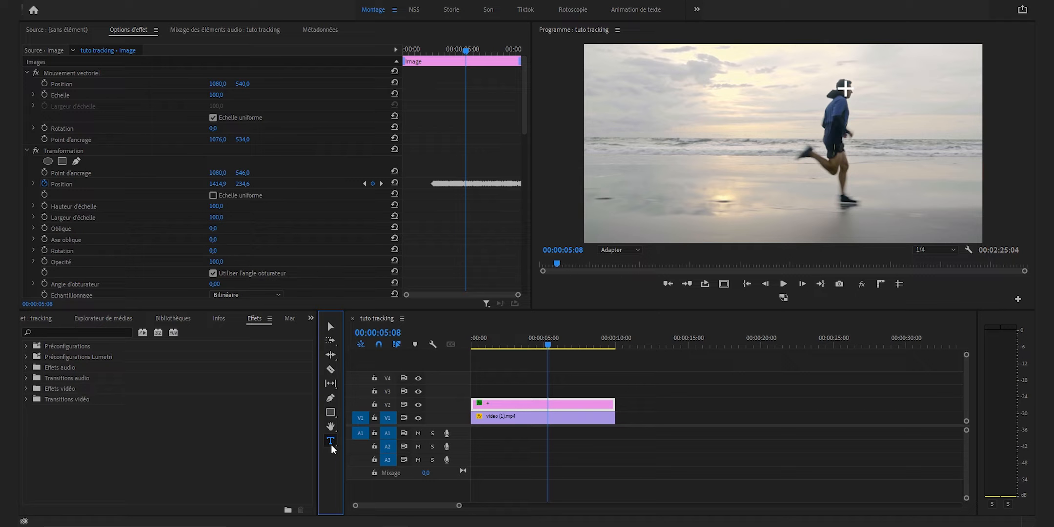
{"action": "left_click", "coordinate": [509, 473]}
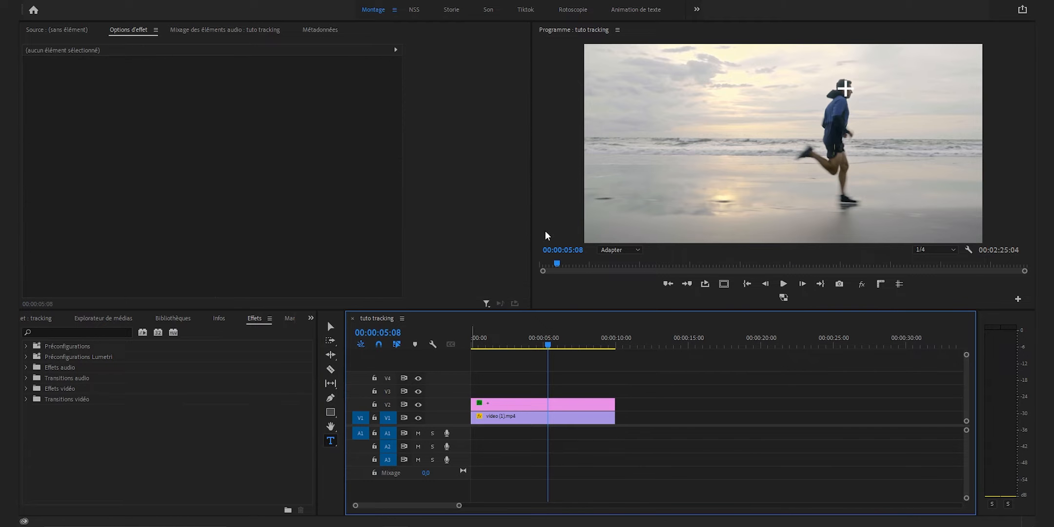
{"action": "left_click_drag", "start_coordinate": [625, 59], "coordinate": [891, 174]}
{"action": "type", "text": "J'ai envie de p*sser"}
{"action": "left_click_drag", "start_coordinate": [863, 77], "coordinate": [628, 77]}
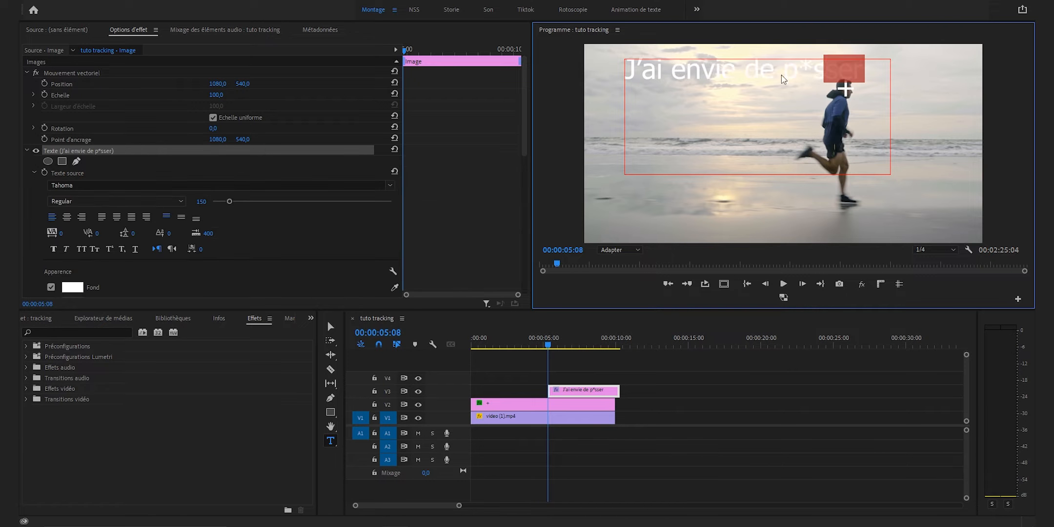
{"action": "left_click", "coordinate": [200, 200]}
{"action": "type", "text": "80"}
{"action": "key", "text": "Return"}
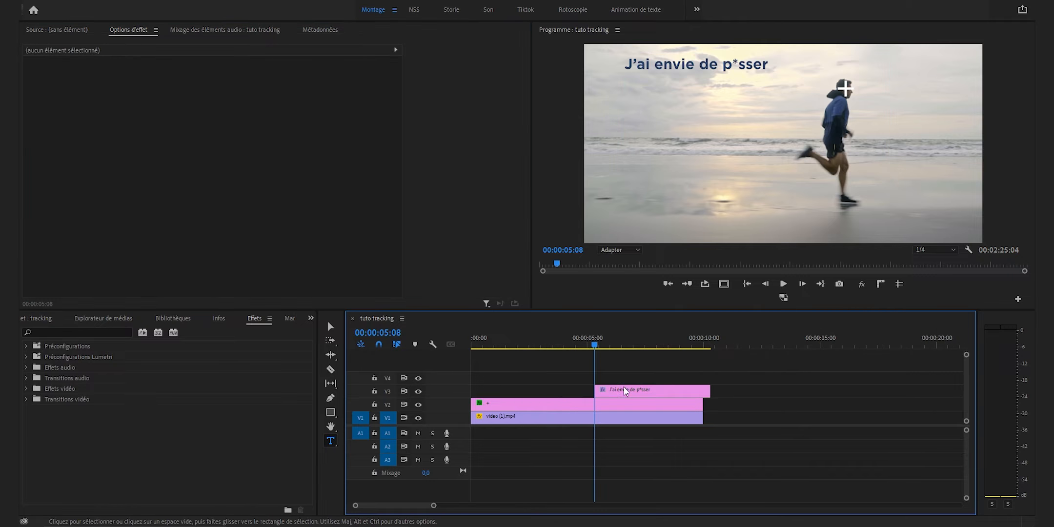
Step: Move the text clip on V3 to the start of the sequence and centre its text horizontally and vertically within the text box
{"action": "left_click_drag", "start_coordinate": [627, 388], "coordinate": [471, 391]}
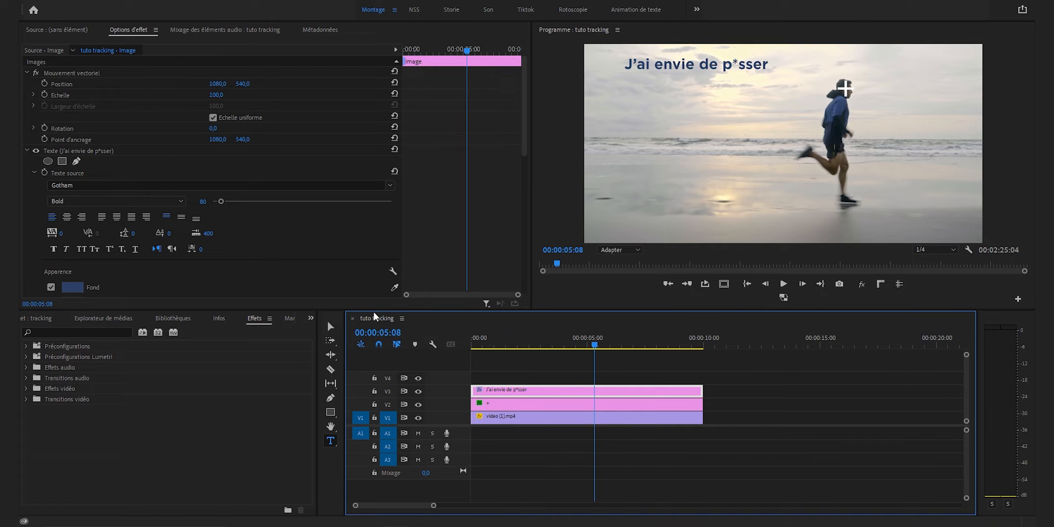
{"action": "left_click", "coordinate": [68, 218]}
{"action": "left_click", "coordinate": [181, 218]}
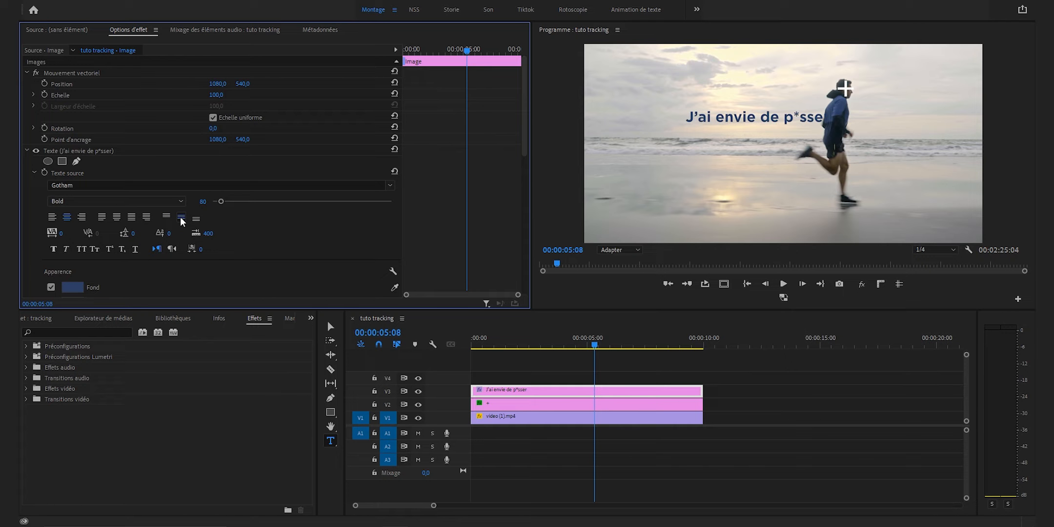
Step: Centre the text layer vertically and horizontally in the frame with Objets graphiques essentiels, and restore the saved workspace layout
{"action": "left_click", "coordinate": [284, 4]}
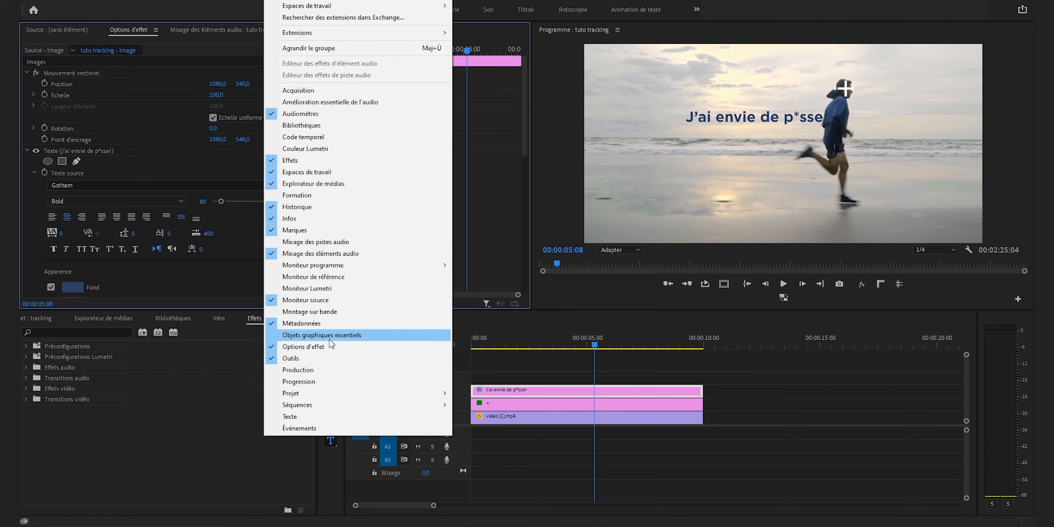
{"action": "left_click", "coordinate": [336, 336]}
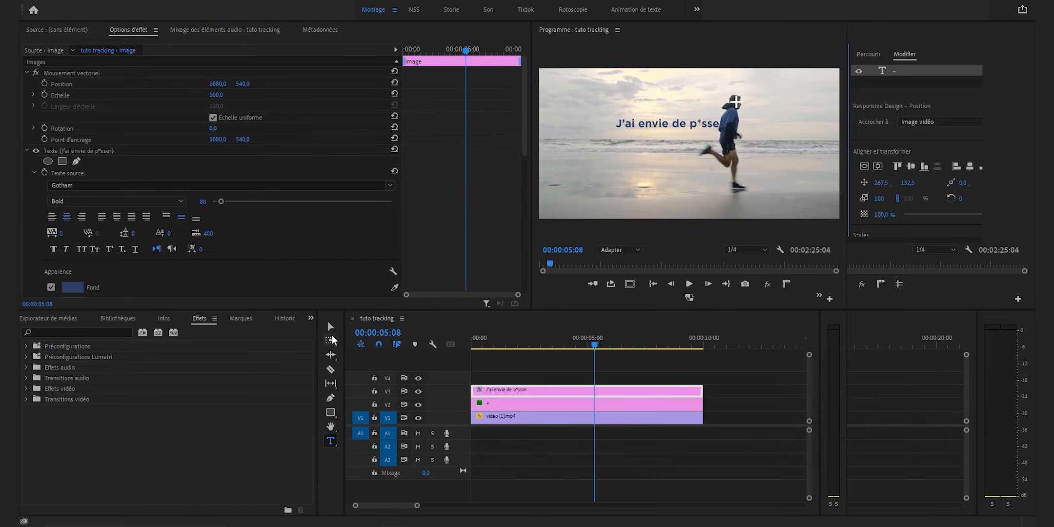
{"action": "left_click", "coordinate": [908, 53]}
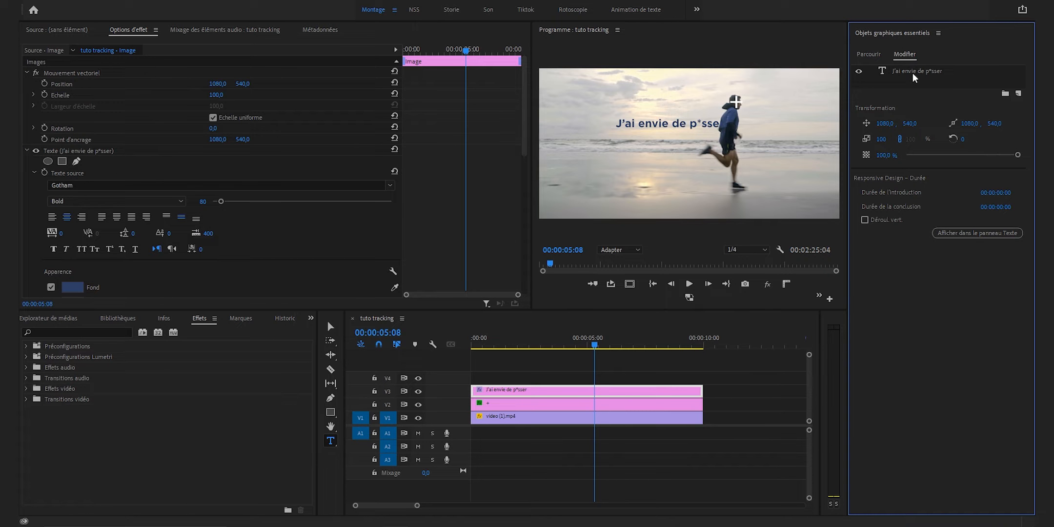
{"action": "left_click", "coordinate": [902, 69]}
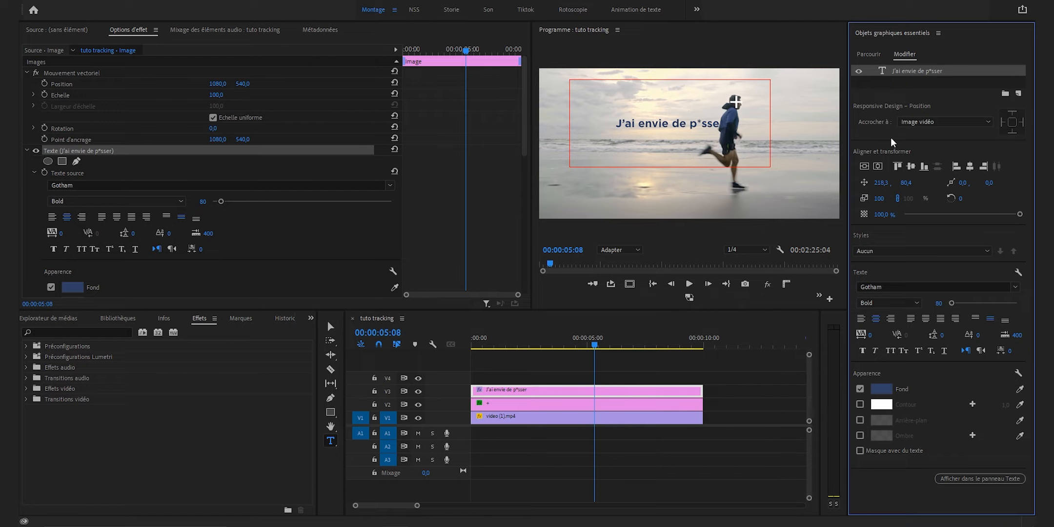
{"action": "left_click", "coordinate": [864, 167]}
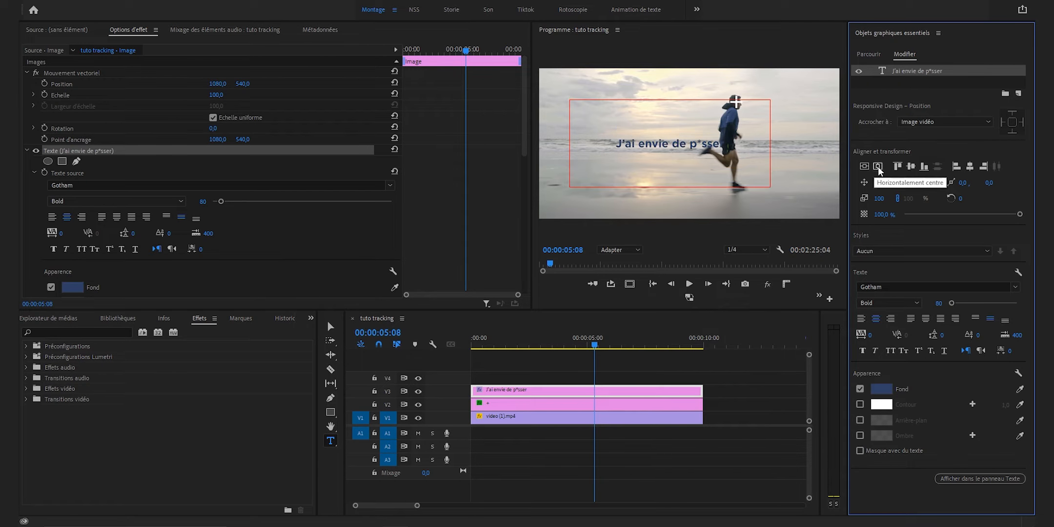
{"action": "left_click", "coordinate": [878, 166]}
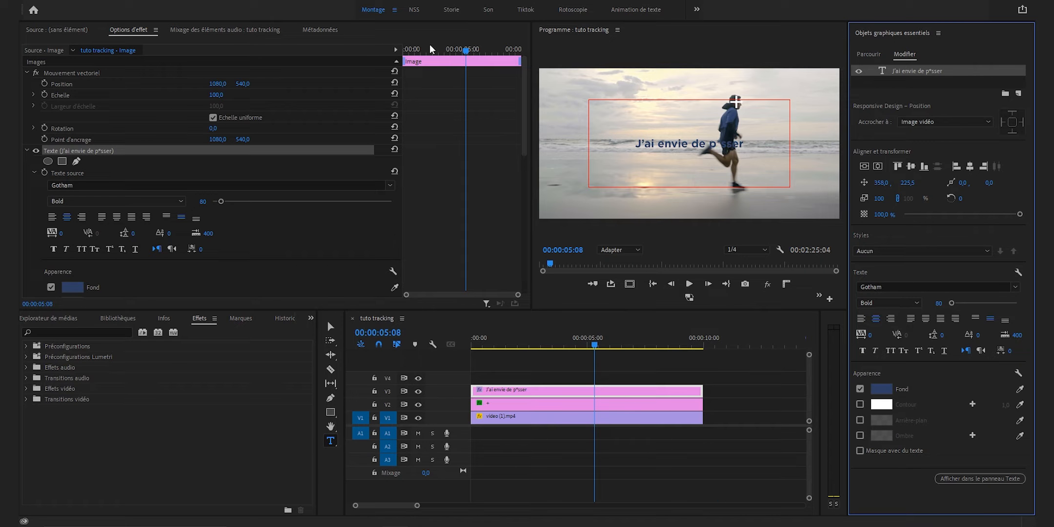
{"action": "left_click", "coordinate": [397, 13]}
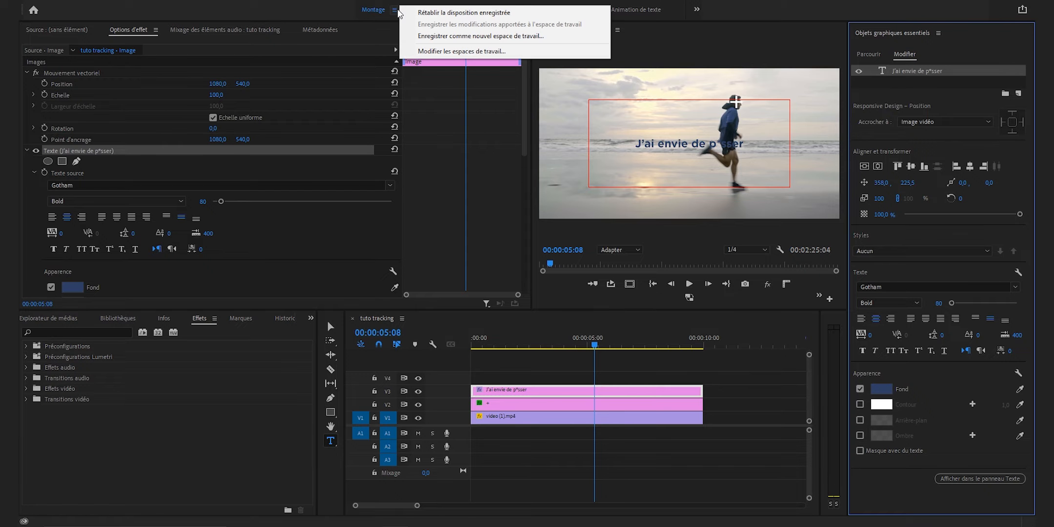
{"action": "left_click", "coordinate": [428, 14]}
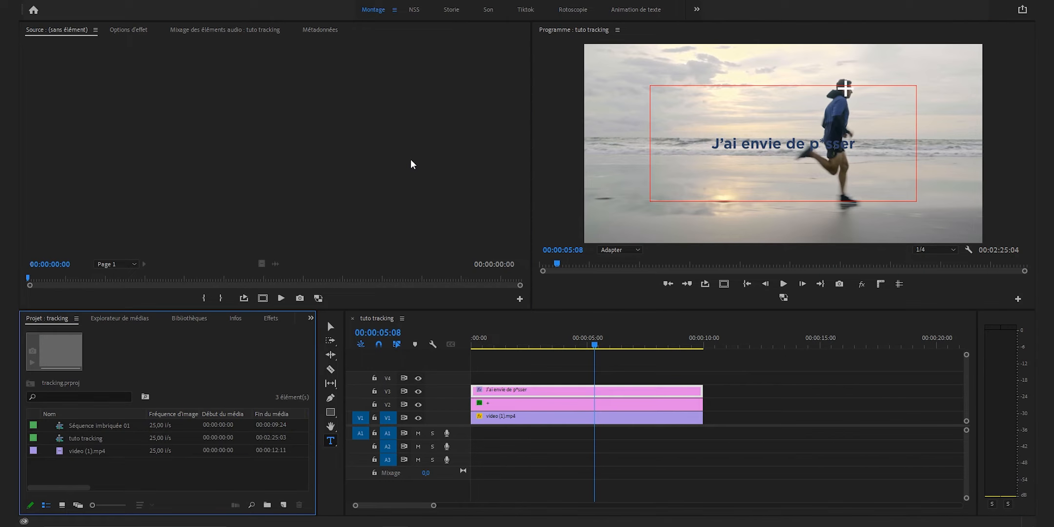
Step: Copy the keyframed Transformation effect from the + title on V2 and paste it onto the text clip on V3
{"action": "left_click", "coordinate": [856, 386]}
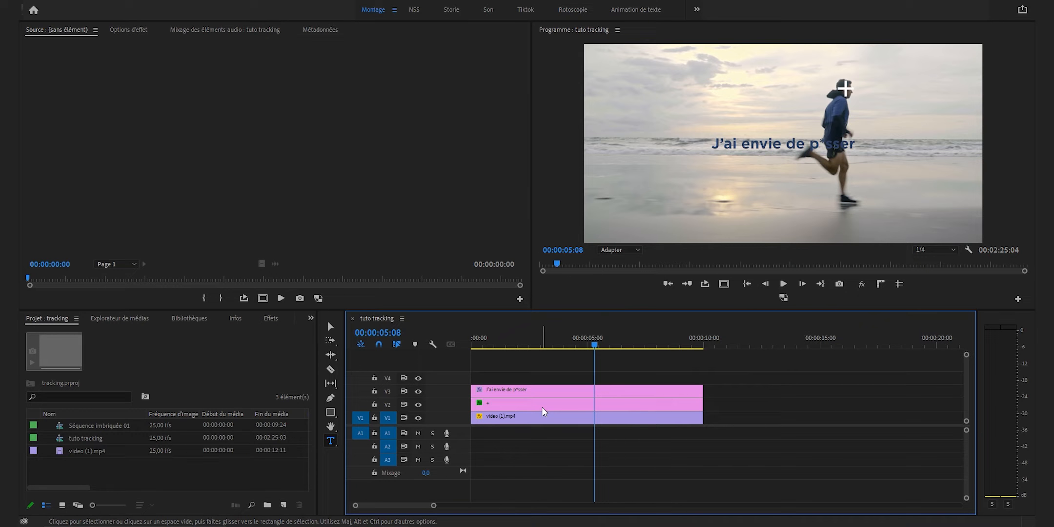
{"action": "left_click", "coordinate": [541, 407]}
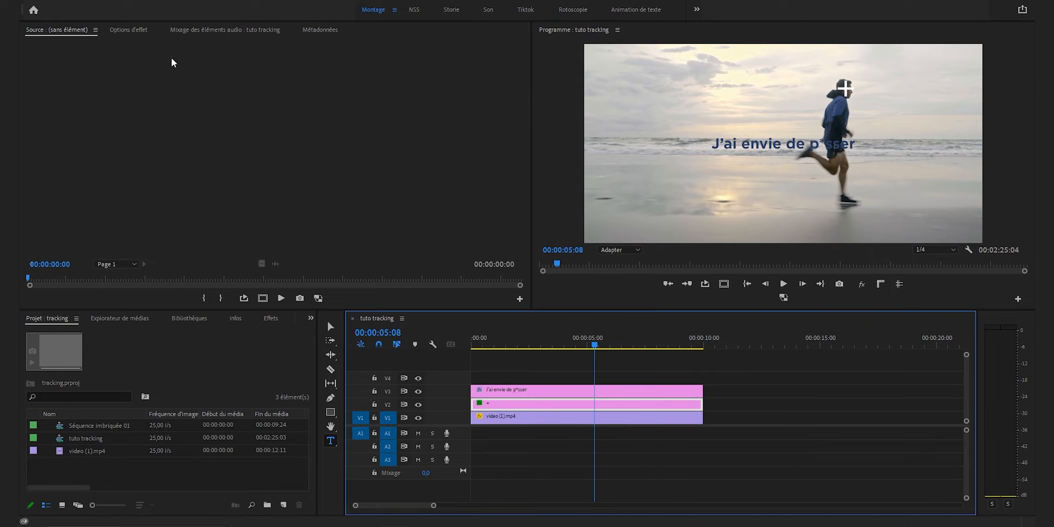
{"action": "left_click", "coordinate": [133, 28]}
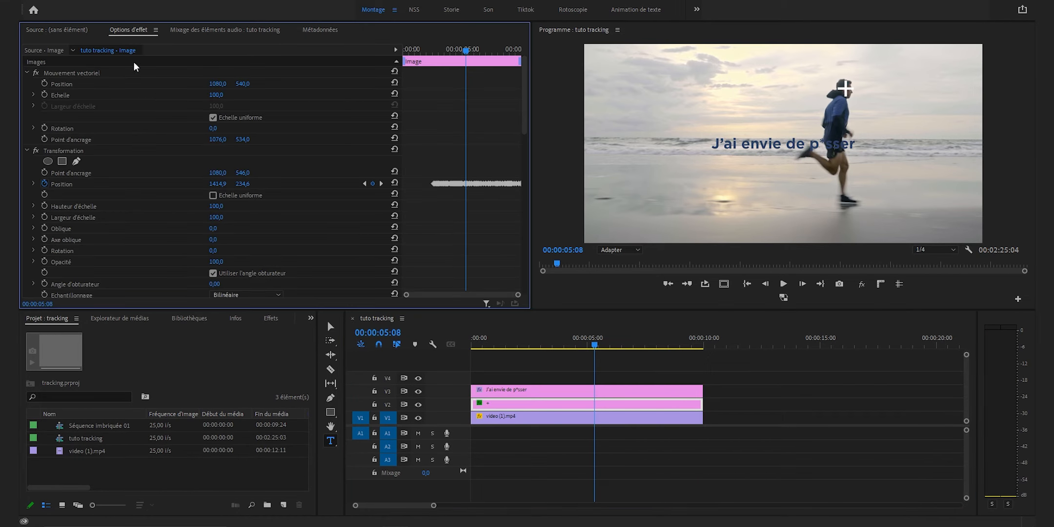
{"action": "left_click", "coordinate": [61, 149]}
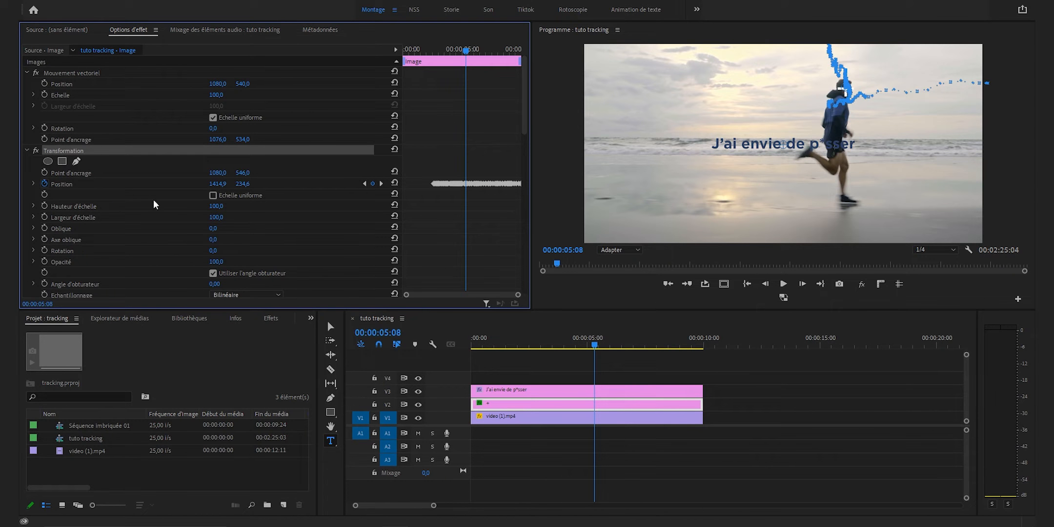
{"action": "left_click", "coordinate": [522, 392]}
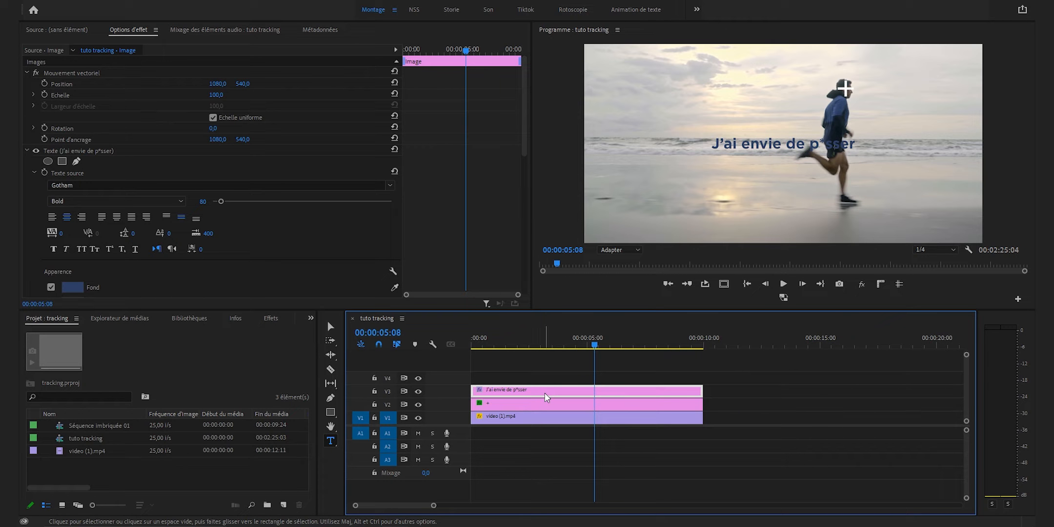
{"action": "key", "text": "ctrl+v"}
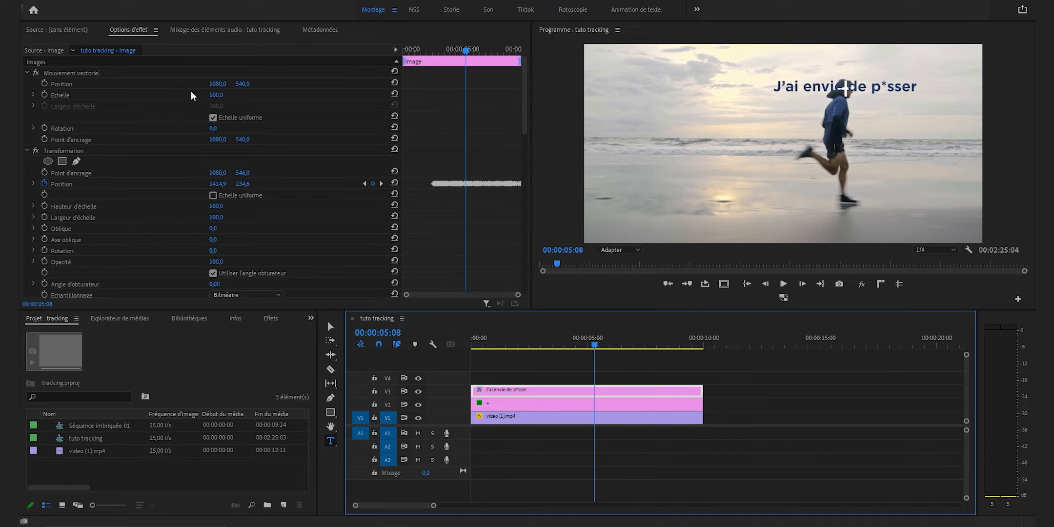
Step: Raise the text by setting the vertical Mouvement vectoriel Position to 429, and set the Transformation effect's Angle d'obturateur to 180
{"action": "left_click_drag", "start_coordinate": [243, 84], "coordinate": [189, 84]}
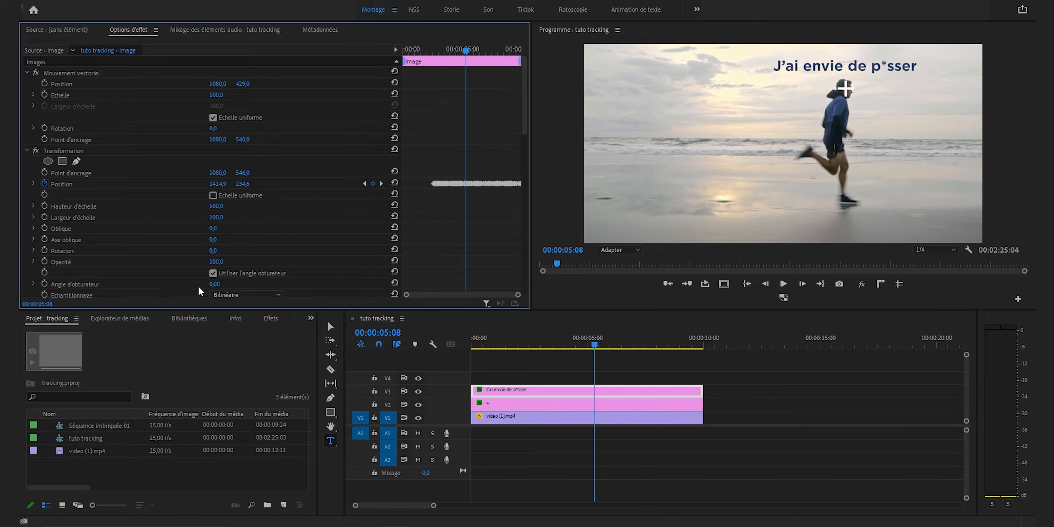
{"action": "left_click", "coordinate": [218, 283]}
{"action": "type", "text": "180"}
{"action": "key", "text": "Return"}
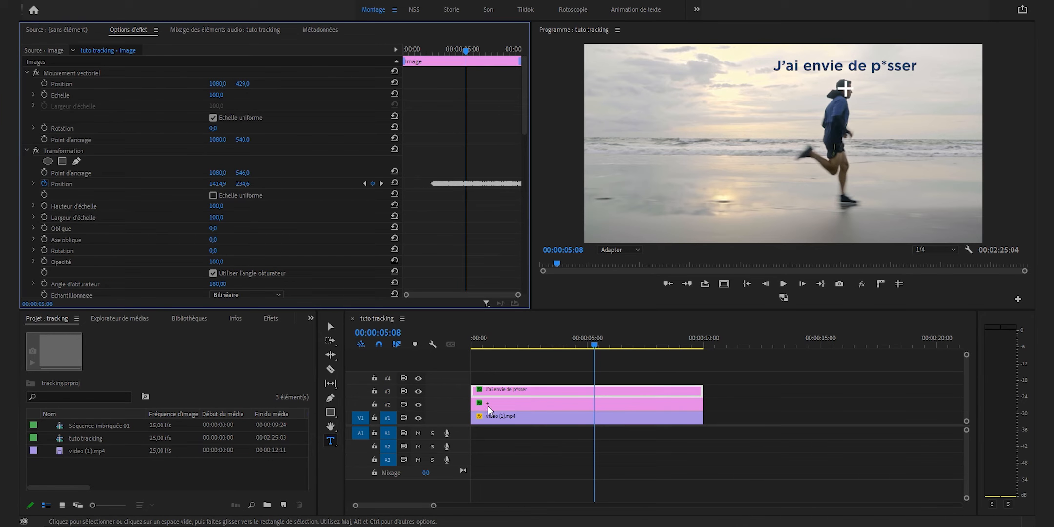
Step: Hide the + title's track V2 and play back the text following the runner
{"action": "left_click", "coordinate": [418, 404]}
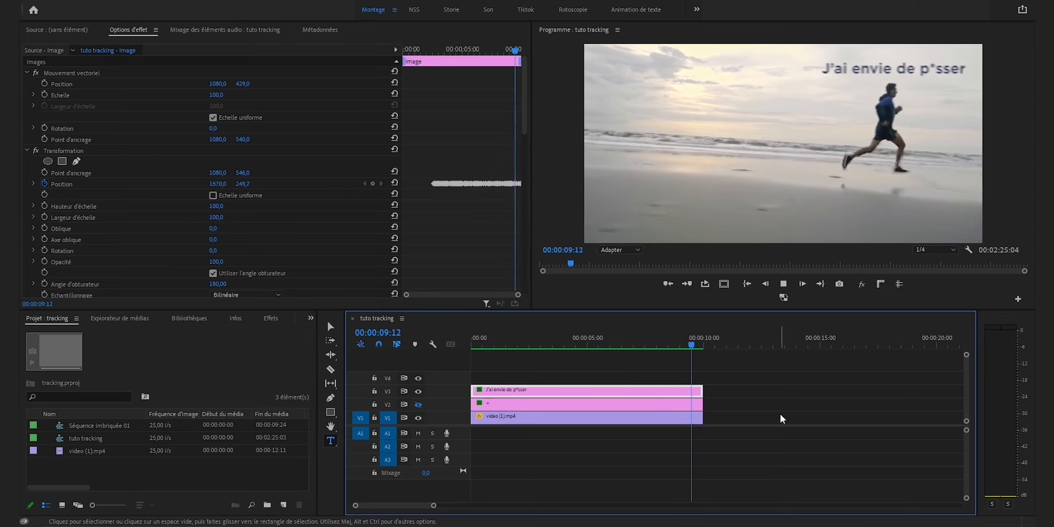
{"action": "key", "text": "space"}
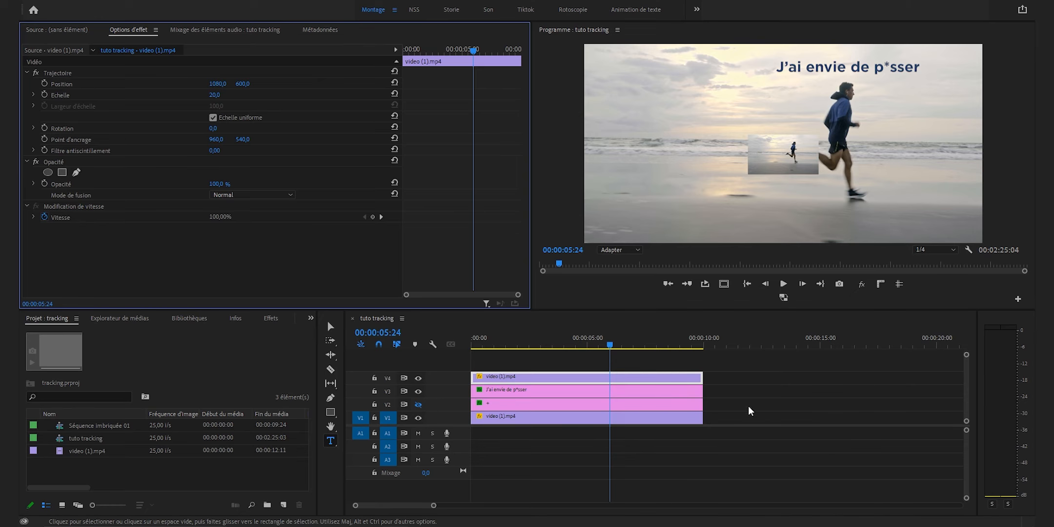
Step: Try nesting the small video clip on V4 into its own sequence, and undo the nesting
{"action": "right_click", "coordinate": [644, 382]}
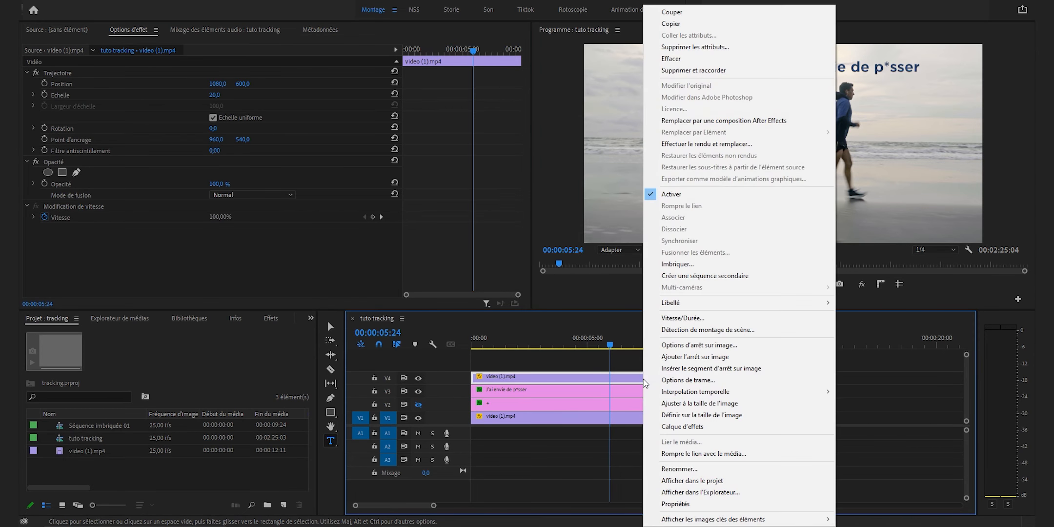
{"action": "left_click", "coordinate": [708, 265]}
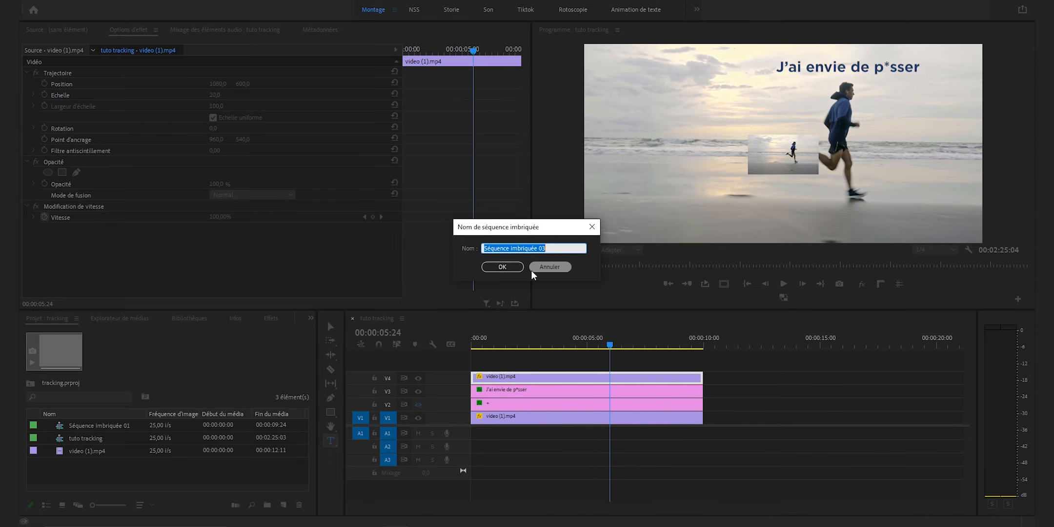
{"action": "left_click", "coordinate": [508, 268]}
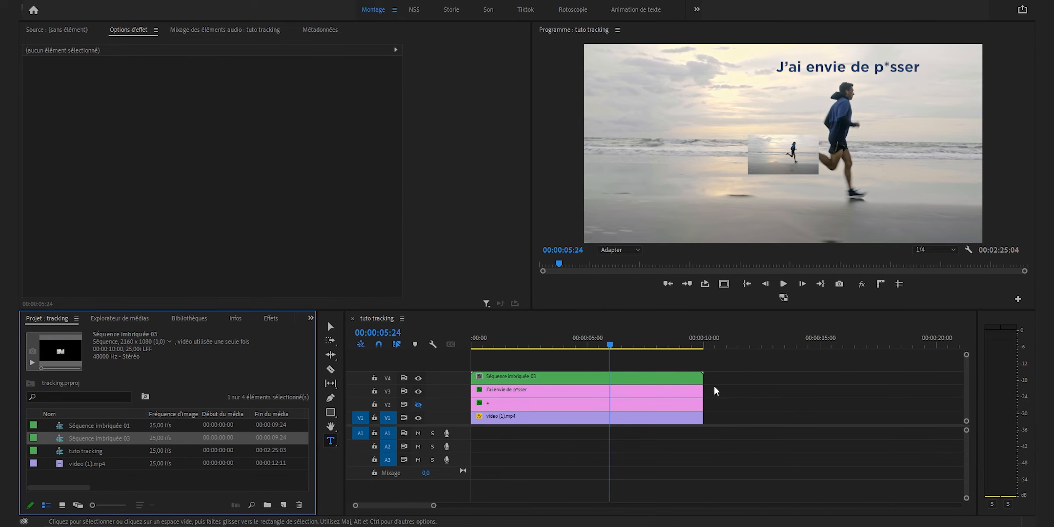
{"action": "left_click", "coordinate": [676, 380]}
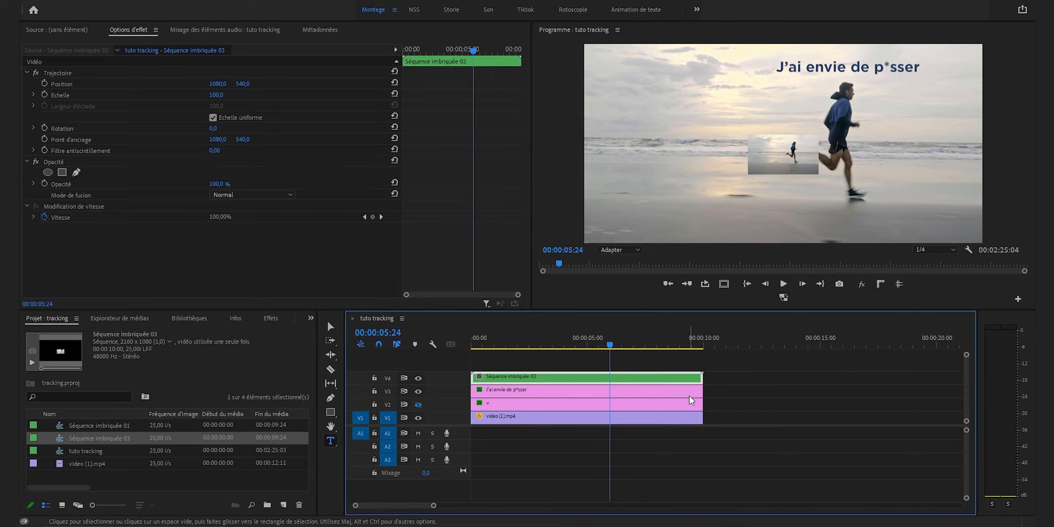
{"action": "key", "text": "ctrl+z"}
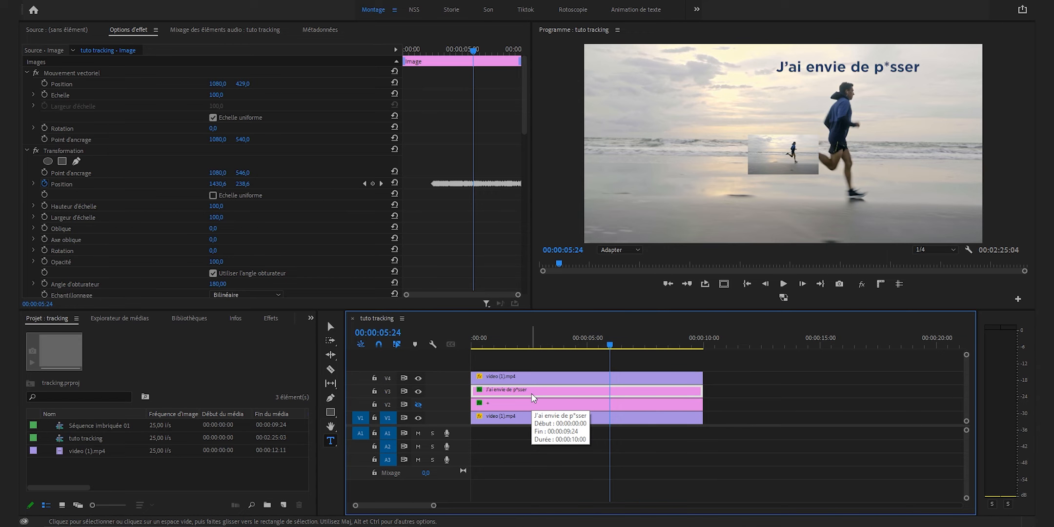
Step: Try applying the text clip's tracking Transformation directly to the un-nested small video on V4, and play it back from about 00:00:02:10
{"action": "left_click", "coordinate": [67, 151]}
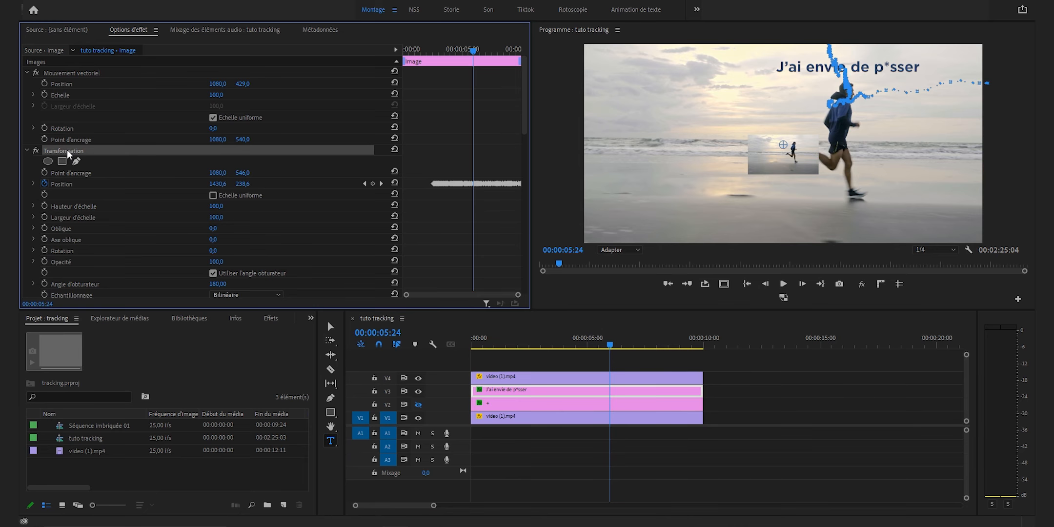
{"action": "left_click", "coordinate": [596, 374]}
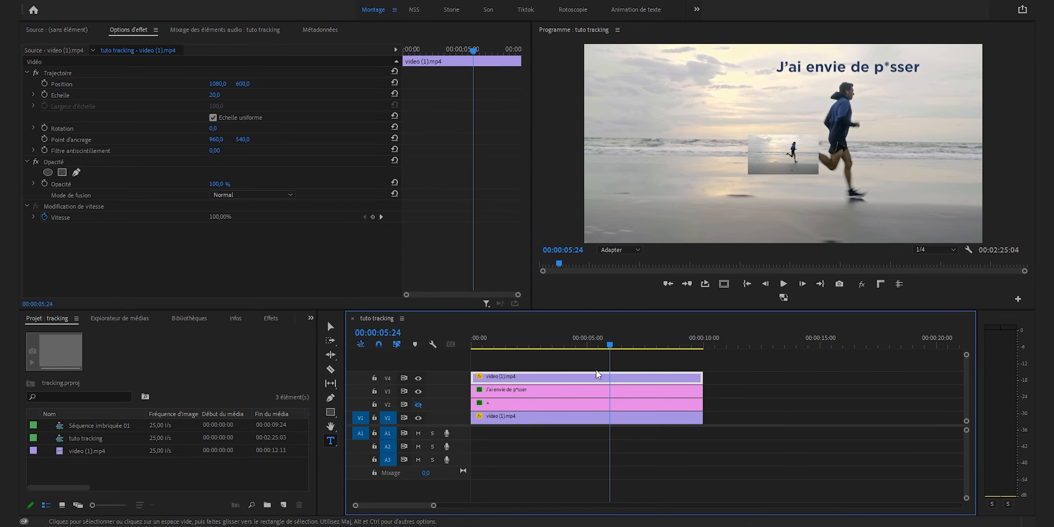
{"action": "left_click", "coordinate": [536, 347]}
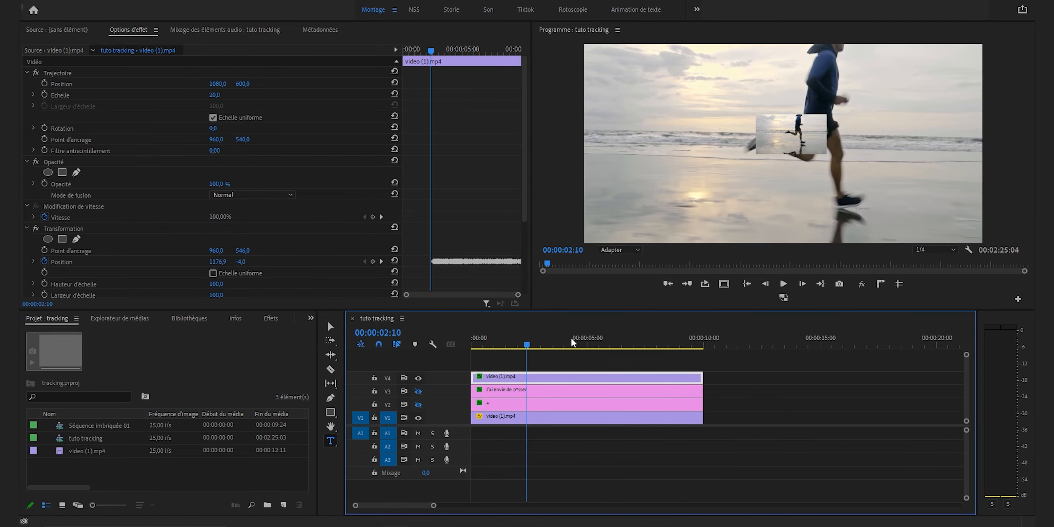
{"action": "key", "text": "space"}
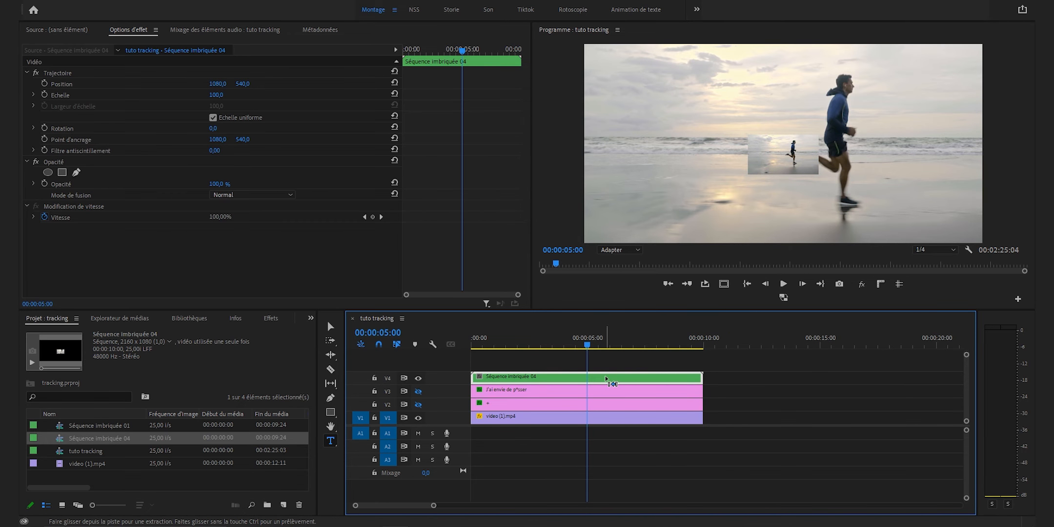
Step: Paste the tracking Transformation onto the nested sequence on V4 and raise the picture above the runner's head with its Trajectoire Position
{"action": "key", "text": "ctrl+v"}
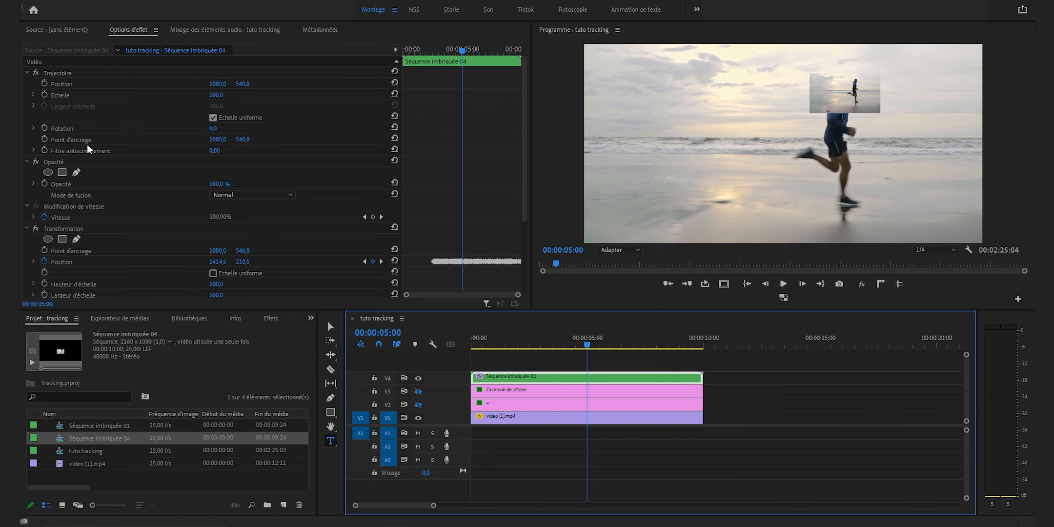
{"action": "left_click_drag", "start_coordinate": [249, 89], "coordinate": [124, 89]}
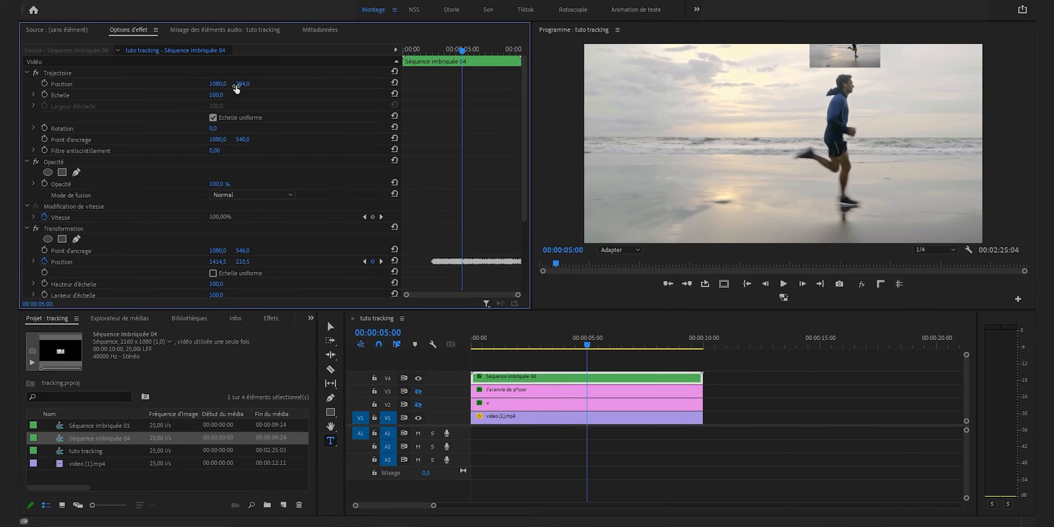